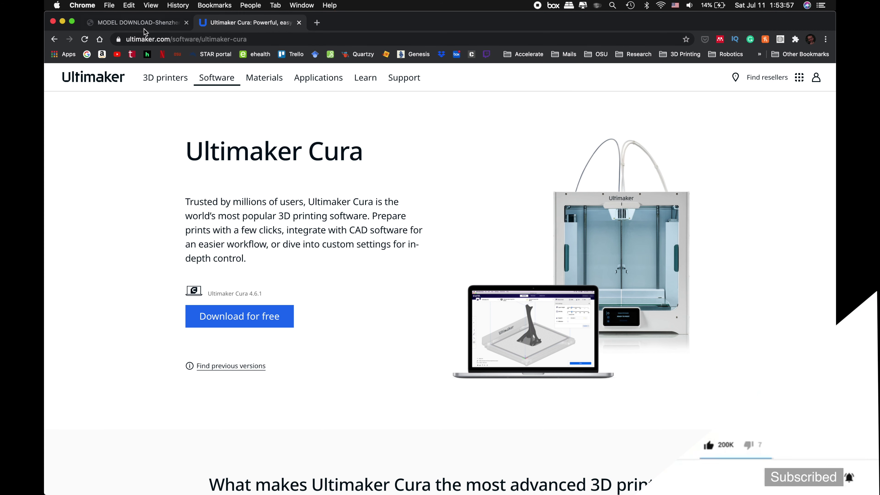
left_click(148, 23)
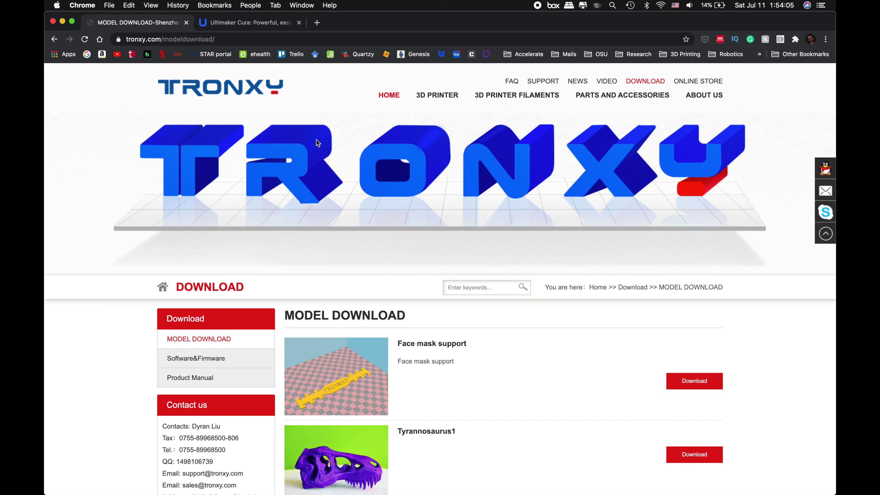
left_click(656, 83)
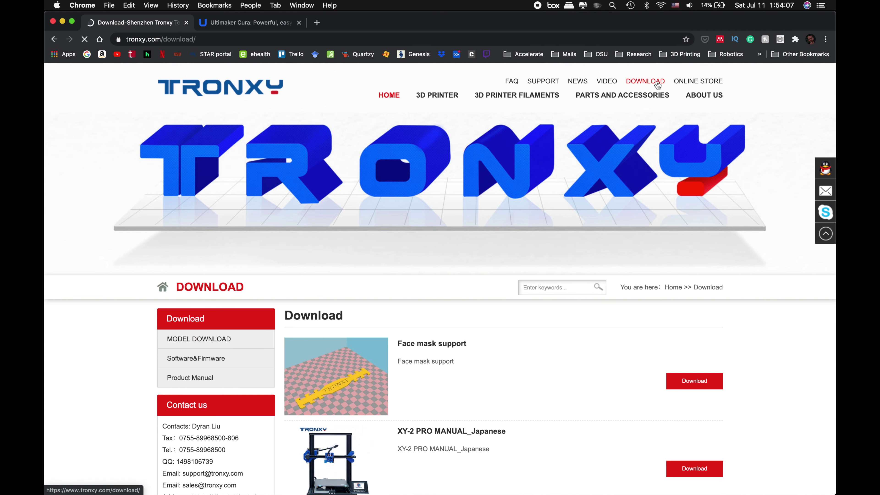
scroll(524, 346, "down", 5)
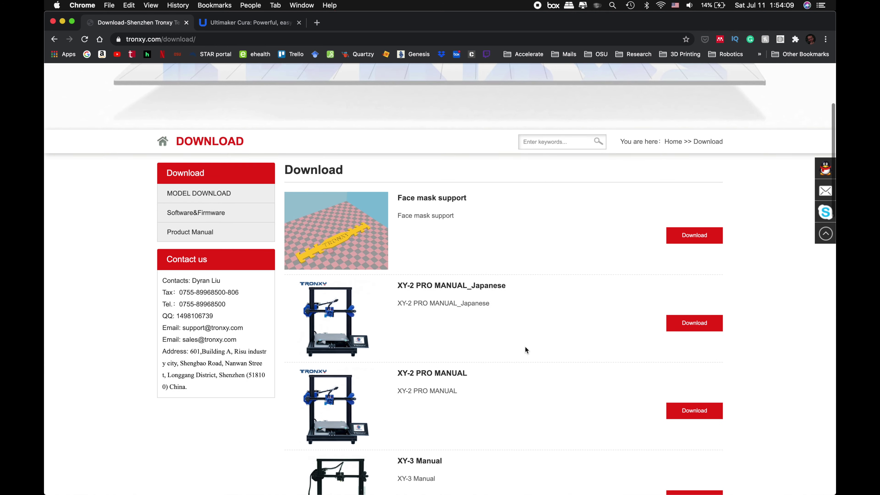
left_click(223, 214)
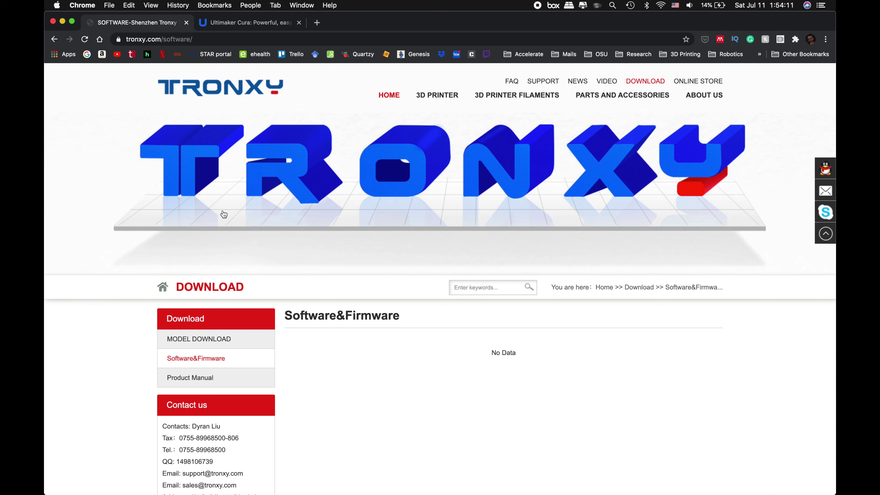
scroll(458, 332, "down", 6)
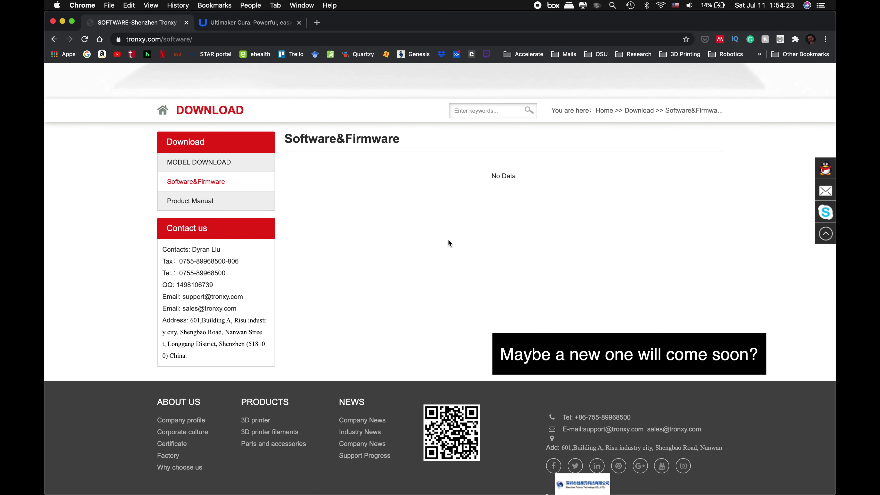
scroll(449, 240, "up", 5)
left_click(262, 27)
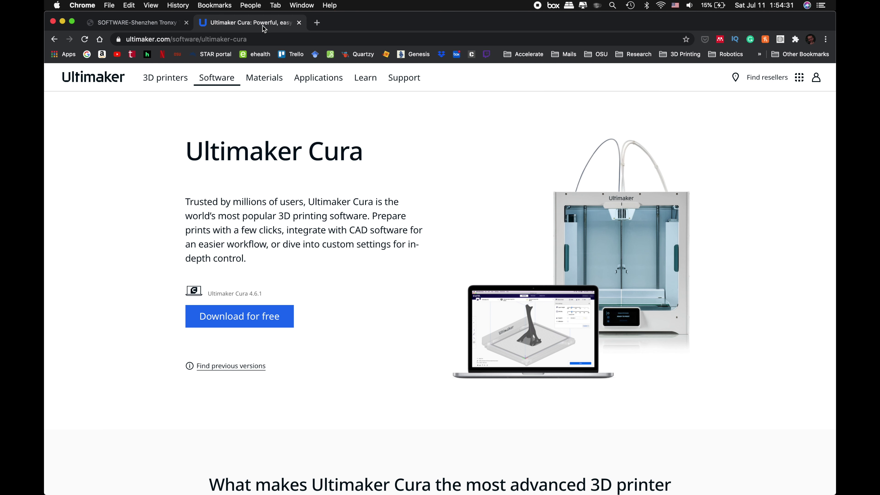
Step: Select the 'Ultimaker Cura 4.6.1' version text in Chrome, then switch to the Cura desktop
left_click_drag(347, 328, 161, 257)
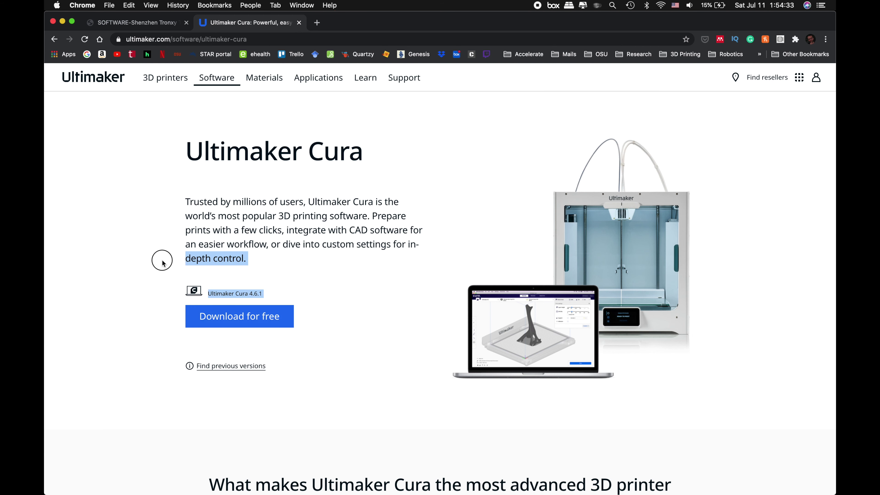
left_click(187, 257)
left_click_drag(286, 291, 207, 295)
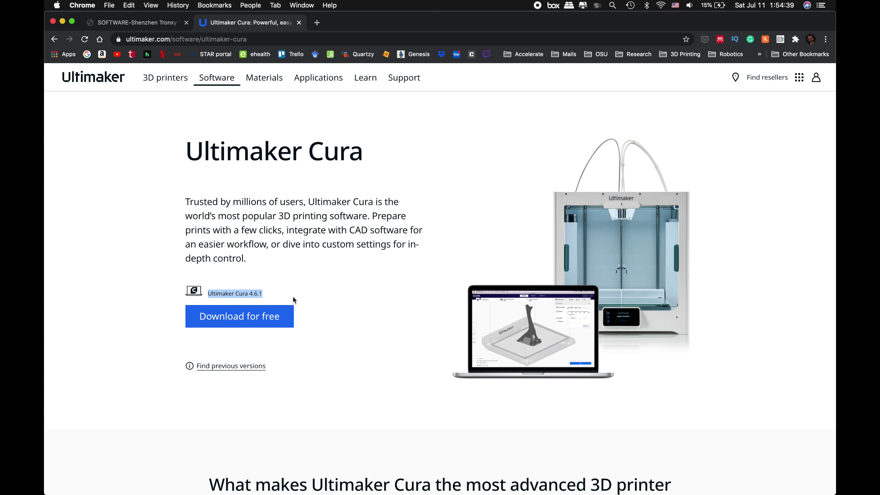
key("ctrl+Right")
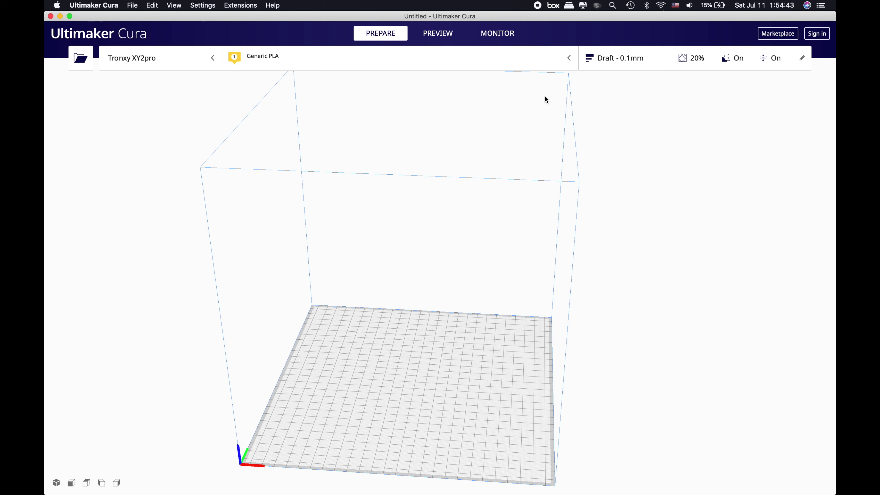
Step: Make the Creality CR-10 preset the active printer, using the Super Quality 0.12mm profile
left_click(141, 56)
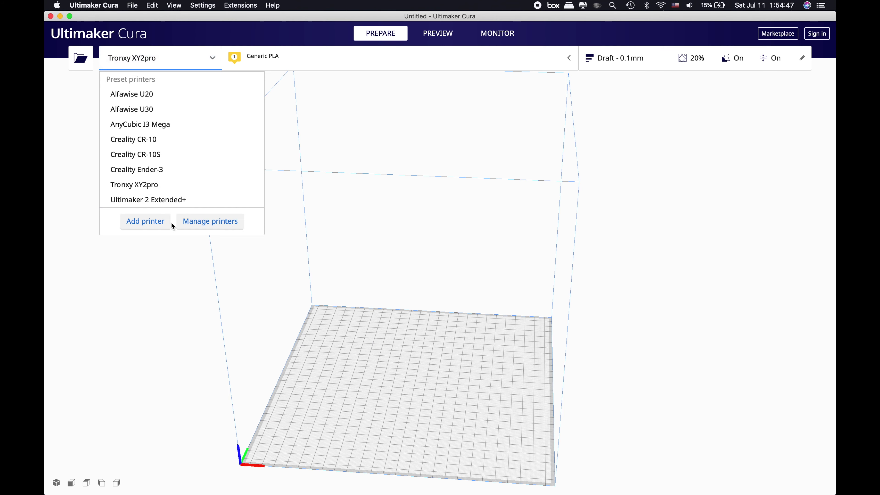
left_click(171, 257)
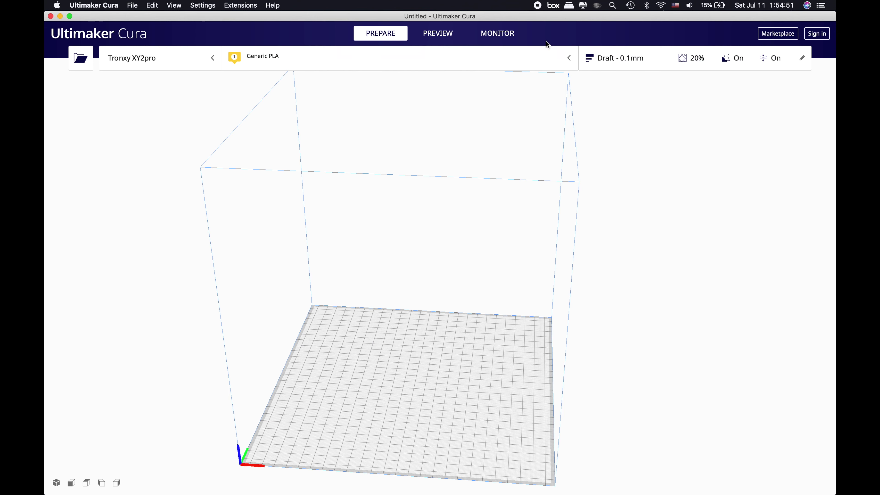
left_click(152, 59)
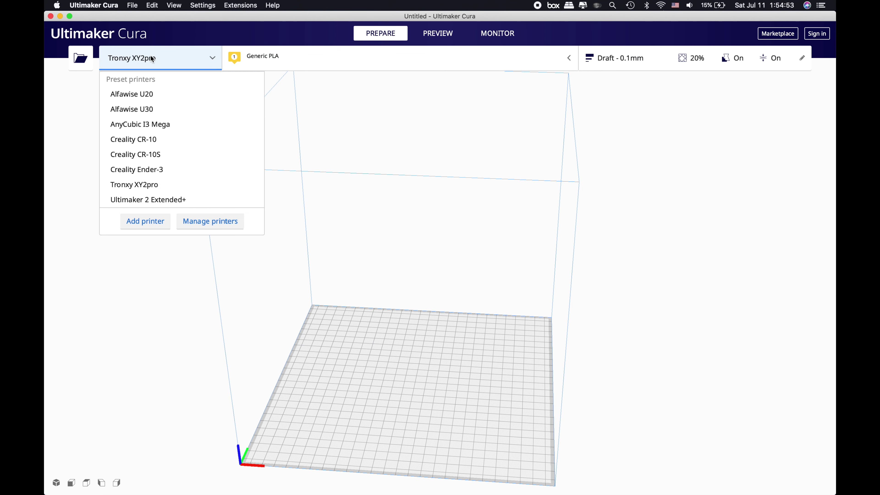
left_click(150, 140)
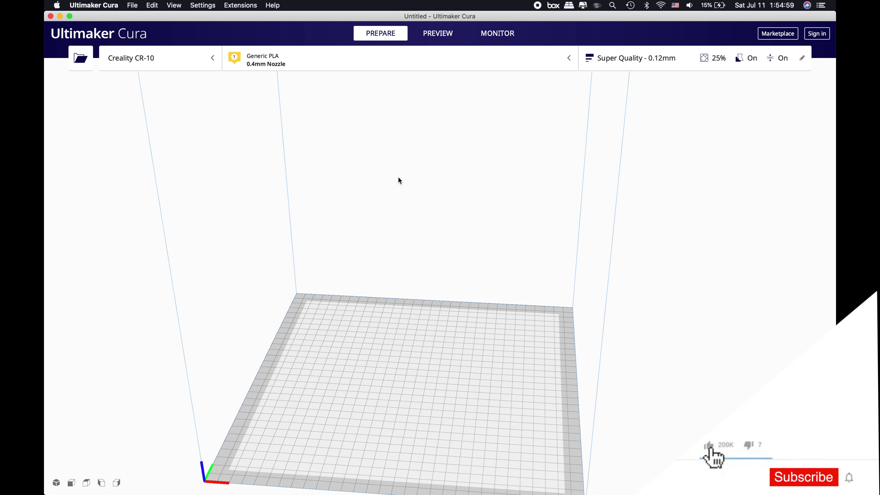
scroll(398, 178, "down", 3)
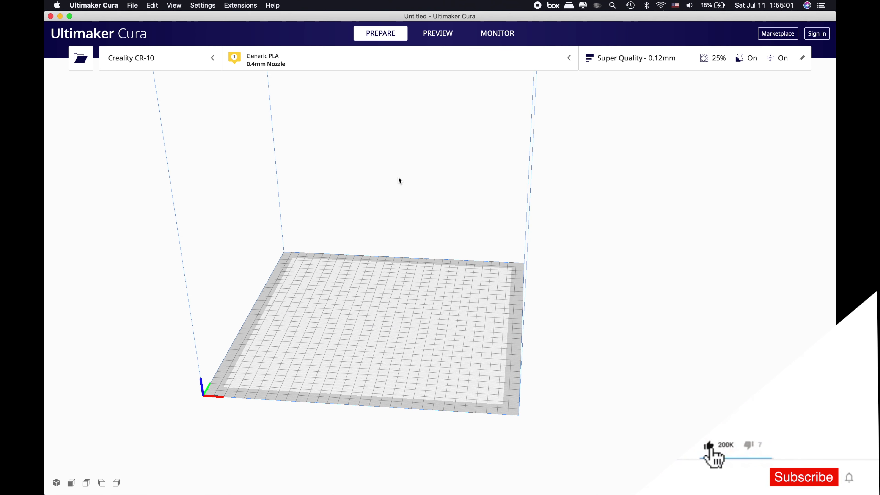
left_click(402, 177)
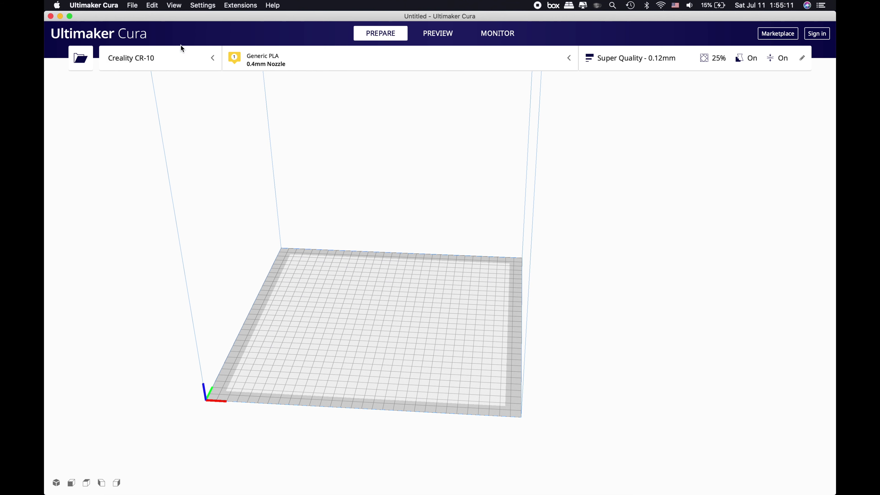
left_click(179, 56)
left_click(178, 54)
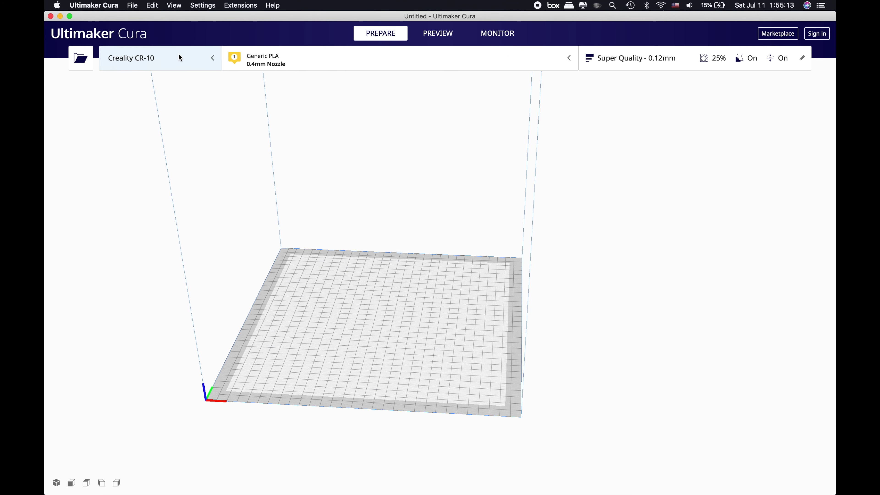
Step: Start adding a new printer from the Settings menu and show the non-networked printers
left_click(204, 6)
mouse_move(208, 19)
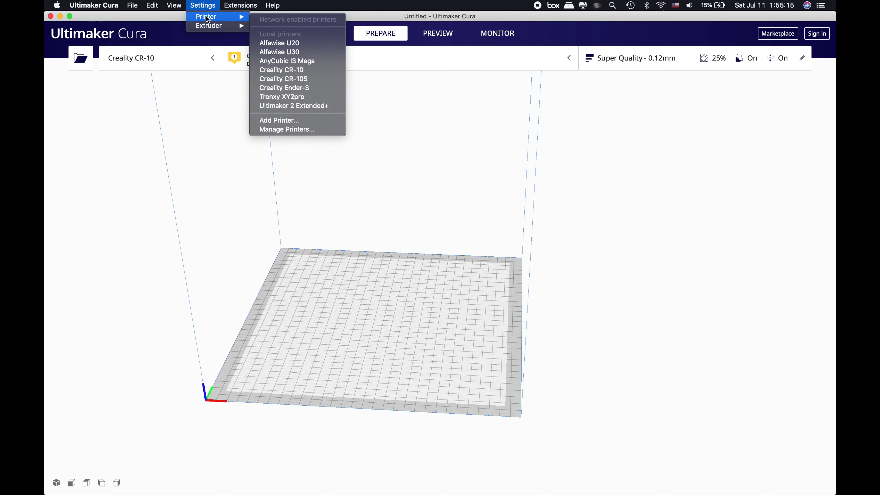
left_click(290, 121)
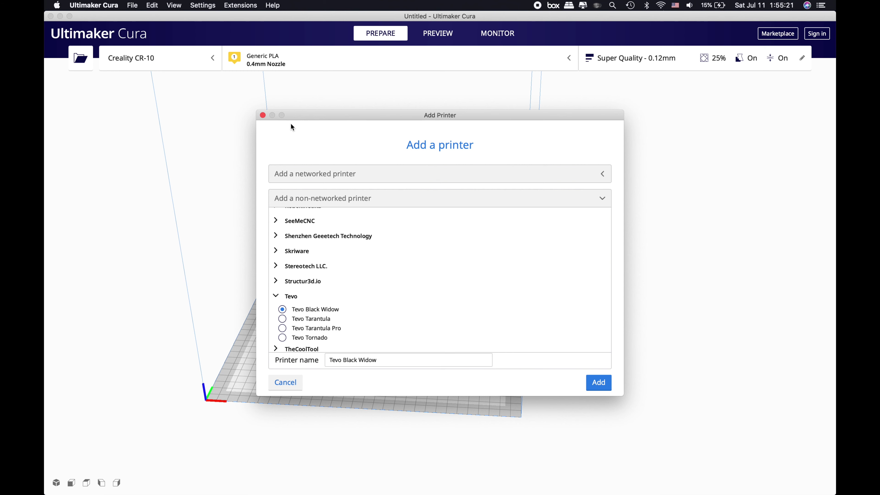
left_click_drag(330, 117, 317, 102)
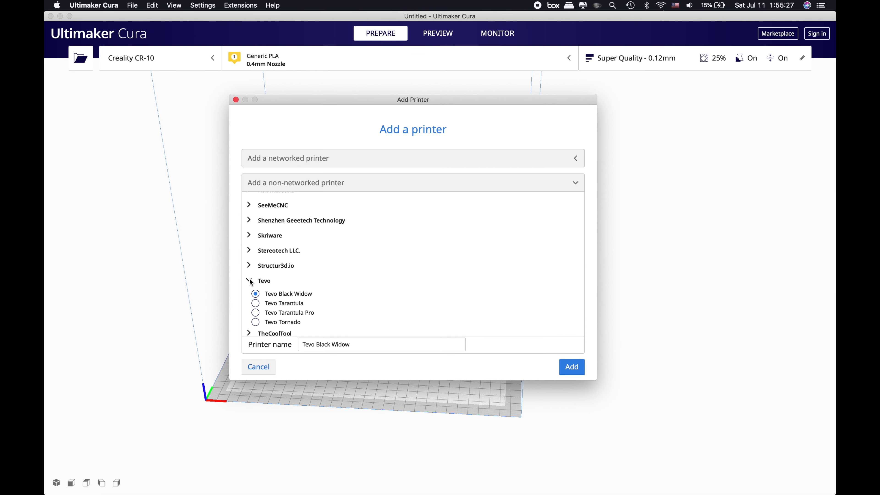
left_click(390, 190)
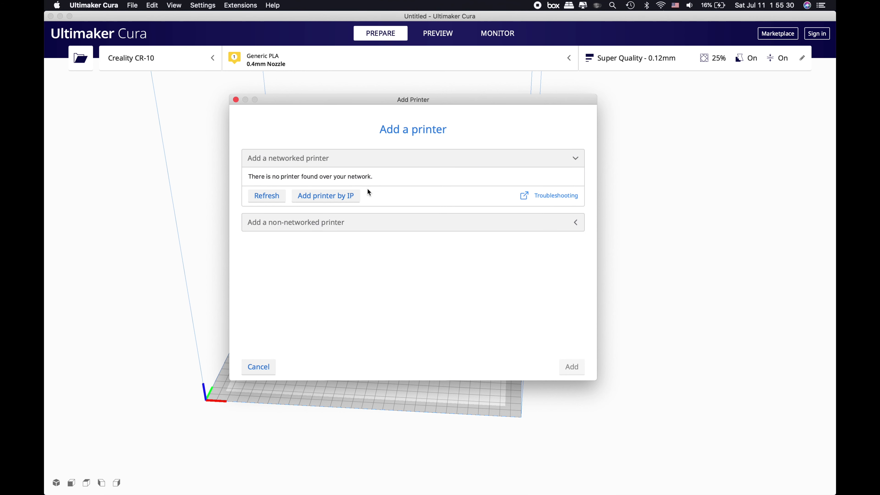
left_click(386, 226)
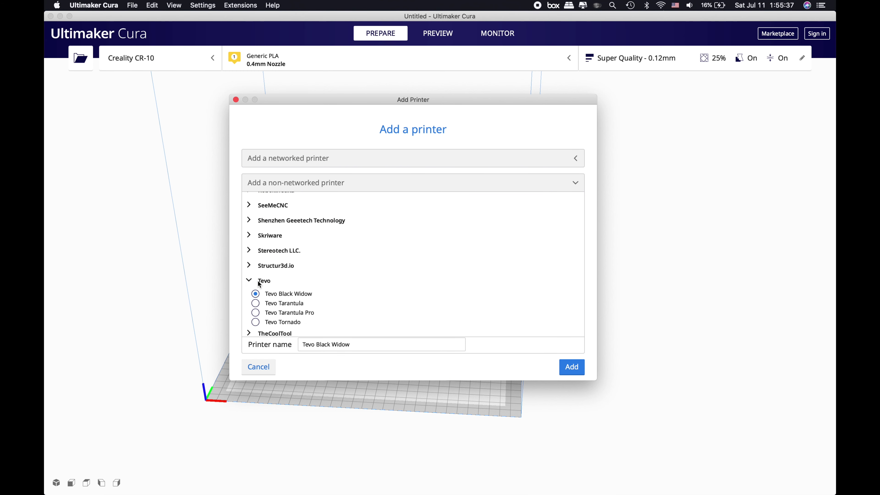
Step: Choose Custom FFF printer and name it 'Tronxy XY2-PRO'
scroll(251, 282, "down", 2)
left_click(248, 291)
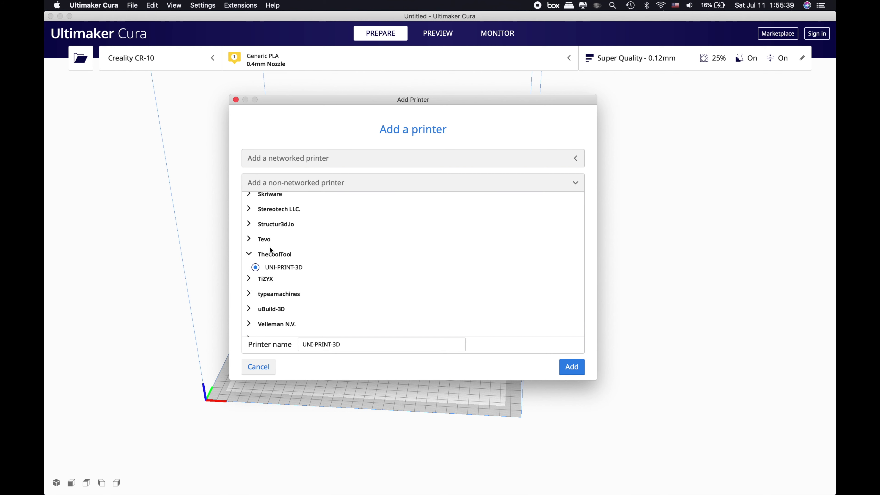
scroll(264, 257, "up", 1)
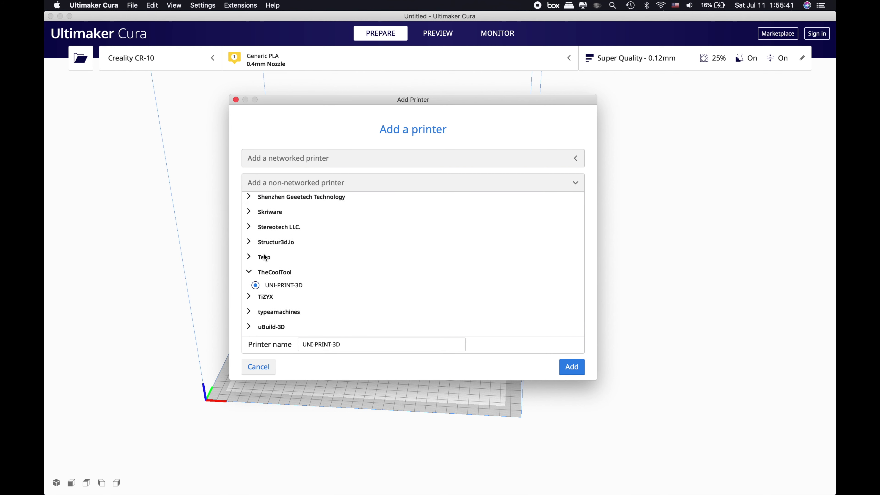
scroll(265, 257, "down", 10)
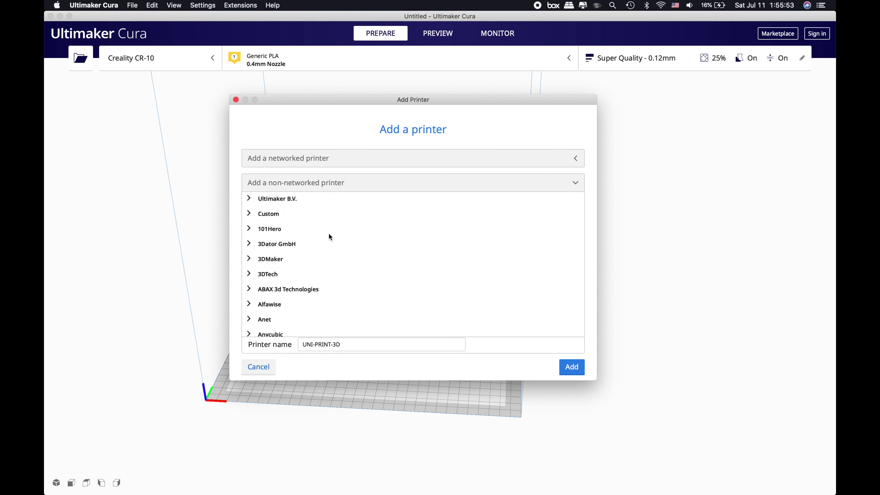
left_click(271, 216)
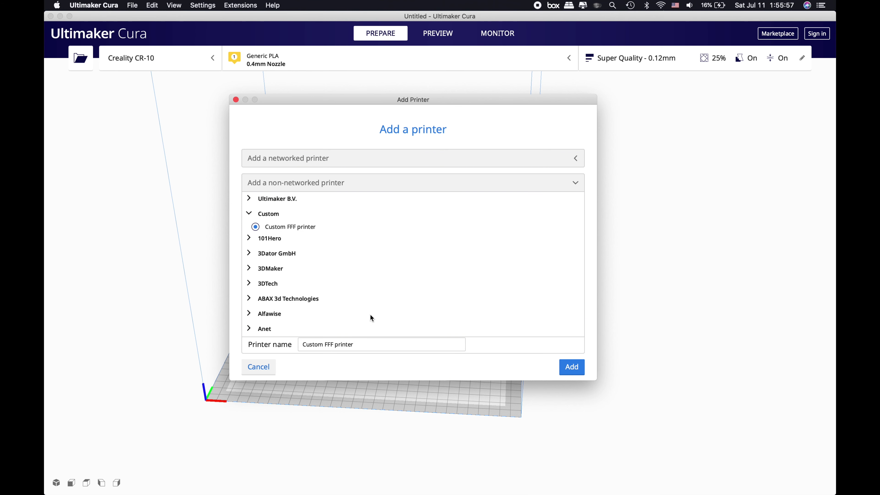
left_click_drag(379, 342, 271, 338)
type("Tronxy ")
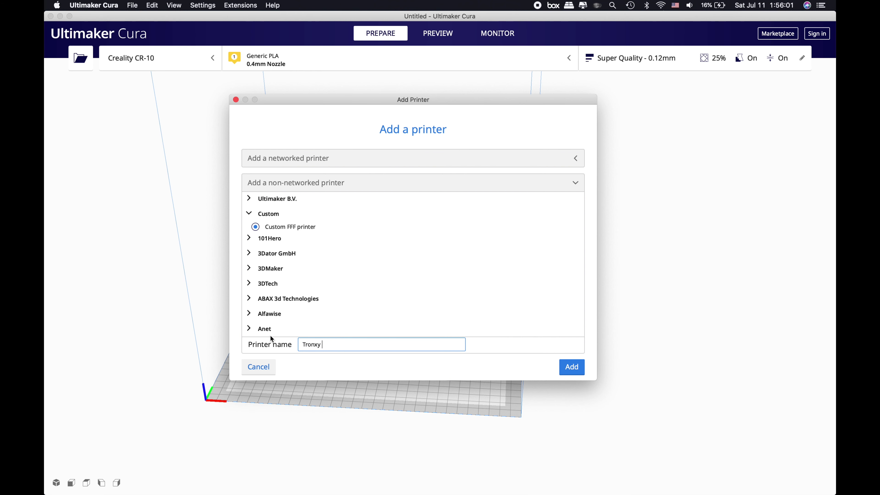
type("XY2-PRO")
Step: Add the printer and set its build volume to 255 × 255 × 260 mm
left_click(570, 369)
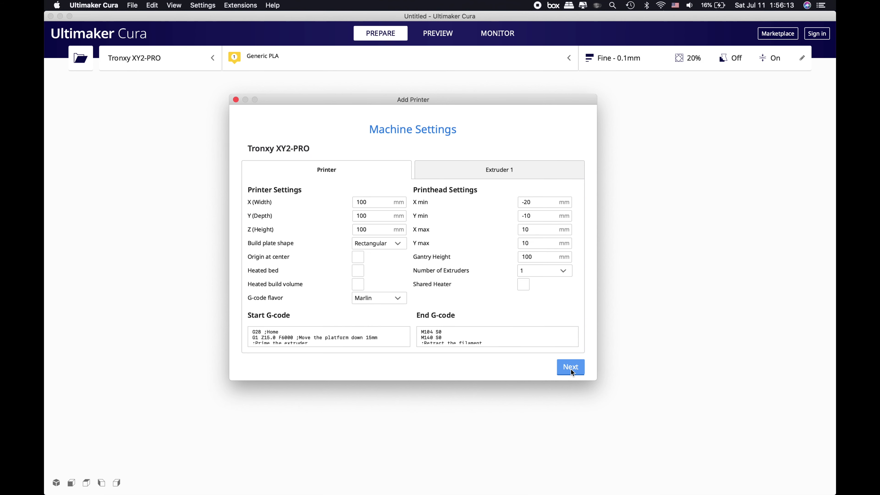
left_click(397, 335)
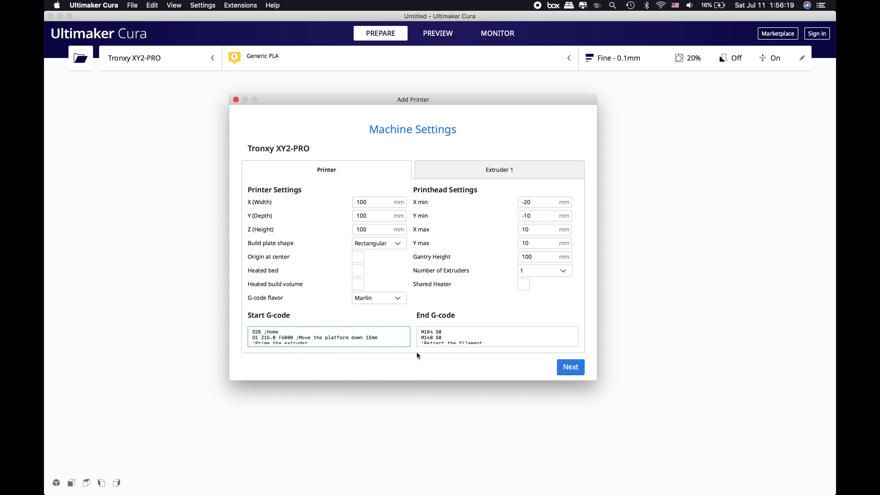
left_click(383, 203)
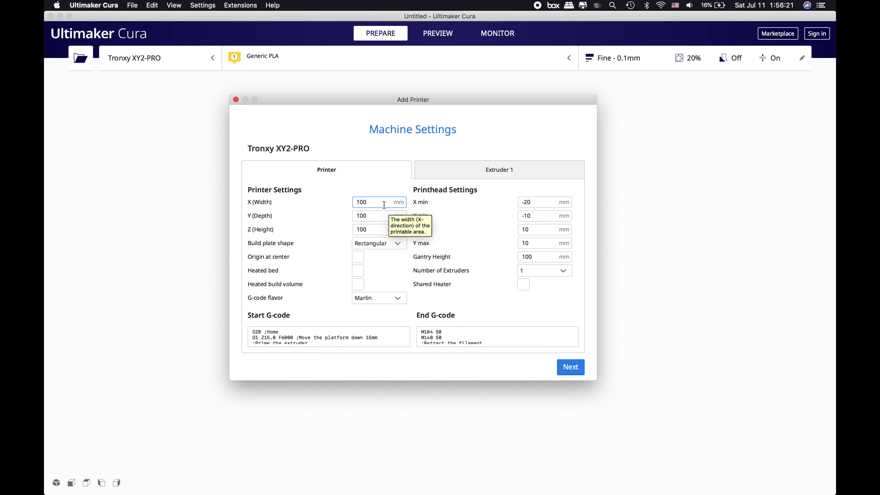
left_click_drag(383, 203, 345, 203)
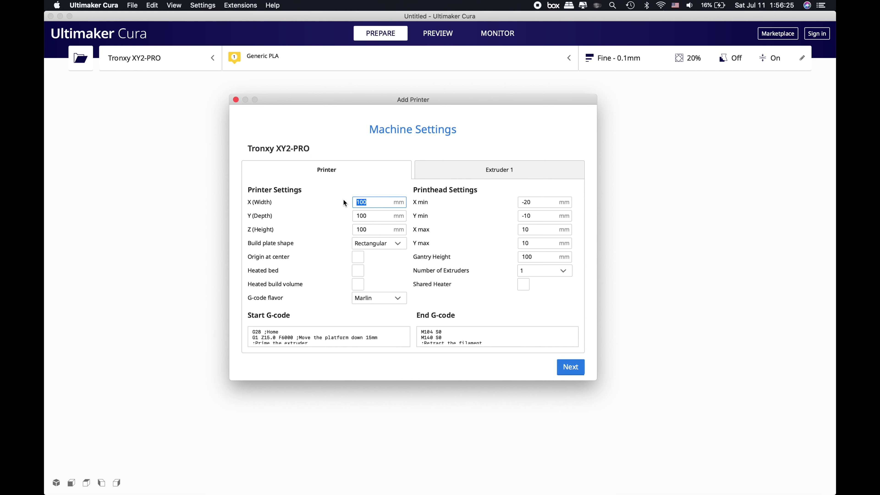
type("255")
left_click(364, 213)
left_click_drag(365, 214, 341, 215)
type("252")
key("BackSpace")
type("5")
left_click(393, 229)
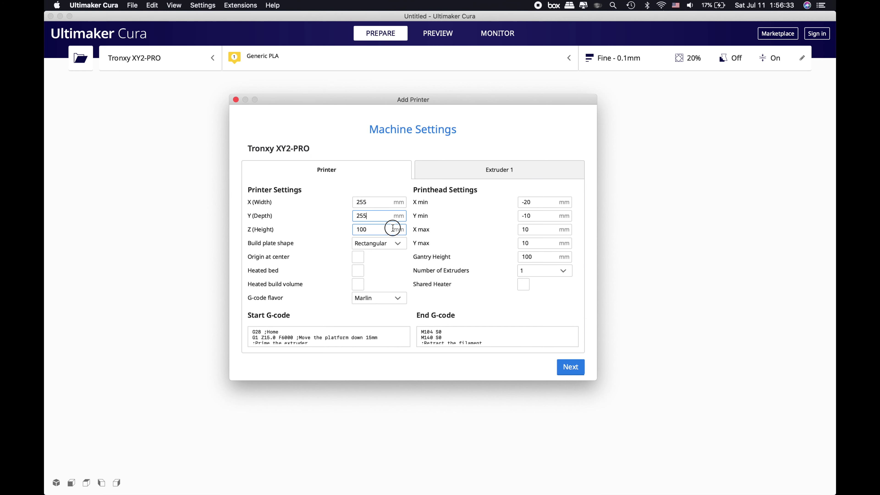
left_click_drag(392, 229, 353, 230)
type("260")
key("Tab")
Step: Keep a rectangular build plate, enable the heated bed, and keep Marlin G-code flavor
left_click(391, 244)
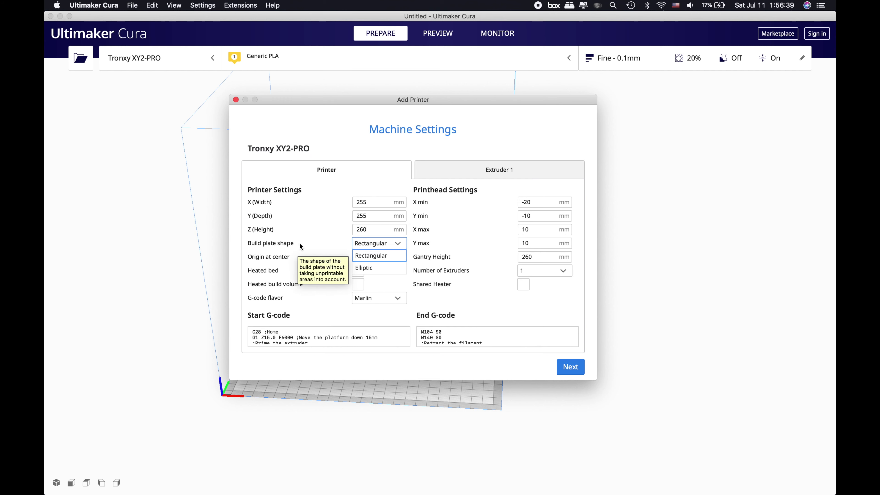
left_click(373, 252)
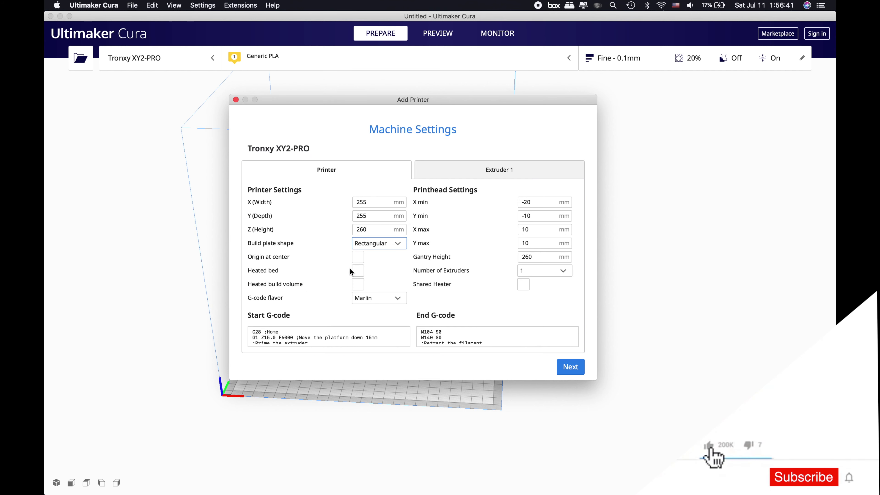
left_click(357, 271)
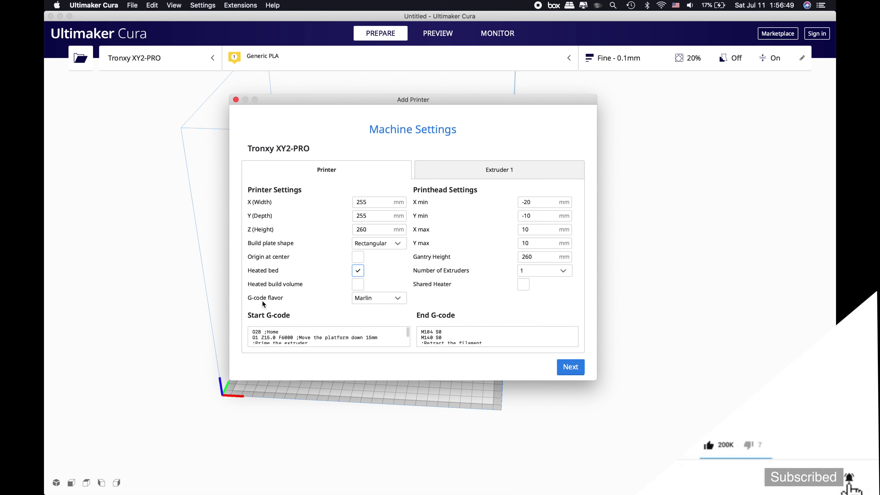
left_click(376, 298)
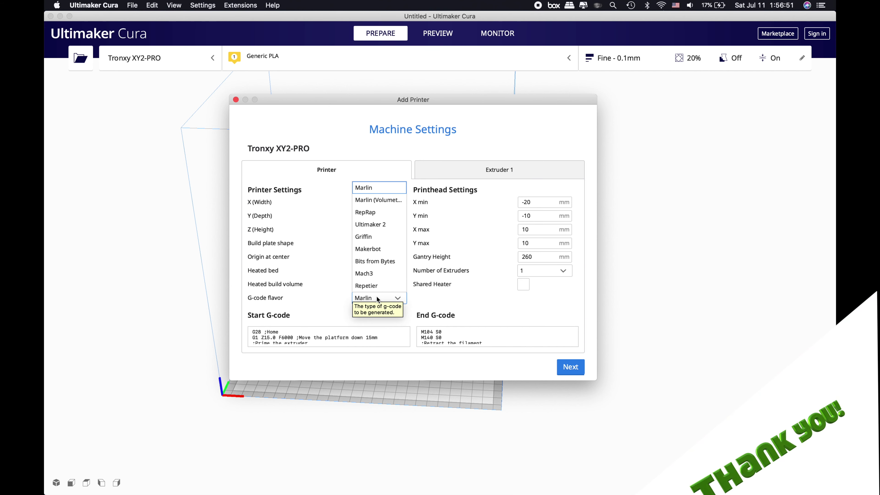
left_click(377, 299)
Step: Review the start and end G-code scripts
left_click(381, 333)
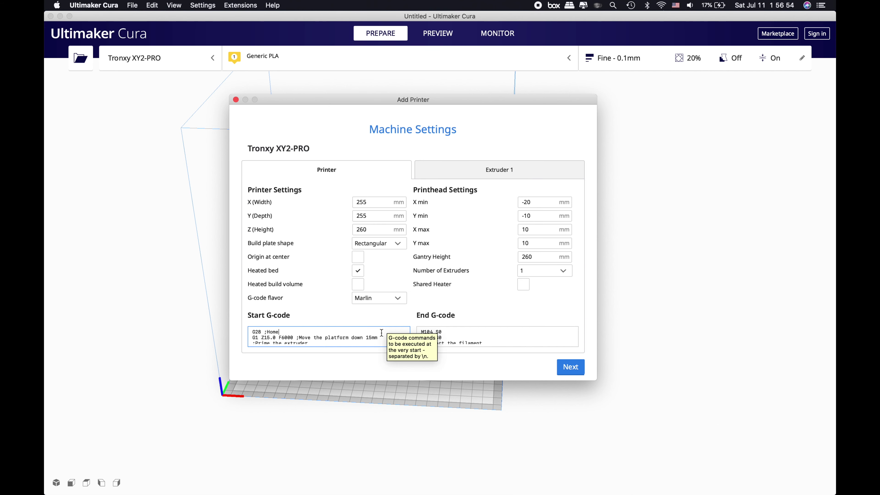
scroll(382, 333, "down", 3)
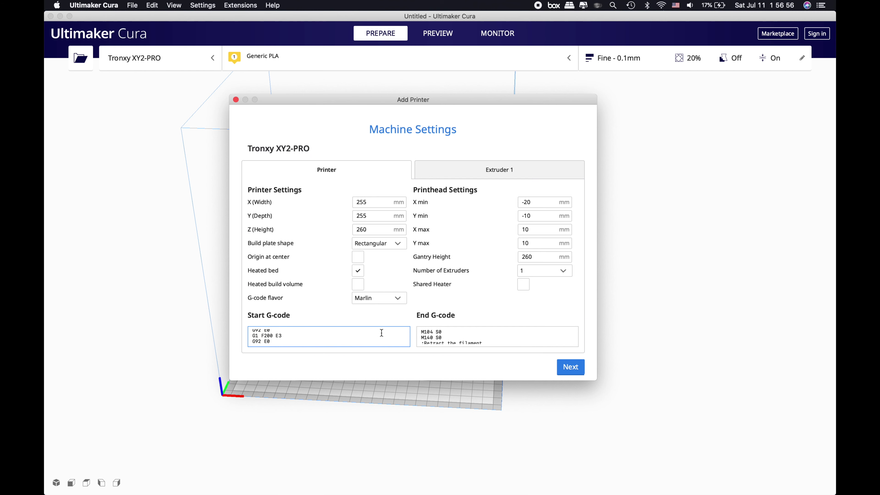
scroll(382, 333, "up", 3)
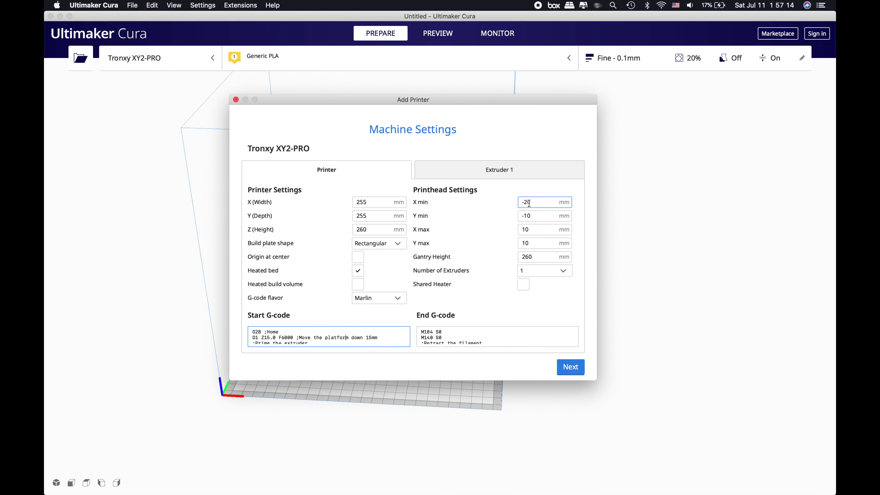
left_click(467, 338)
scroll(468, 339, "down", 5)
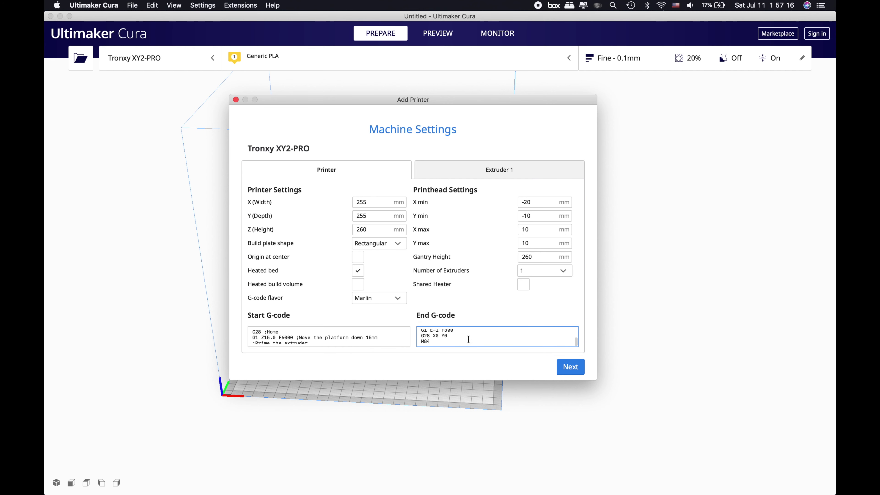
scroll(468, 339, "up", 5)
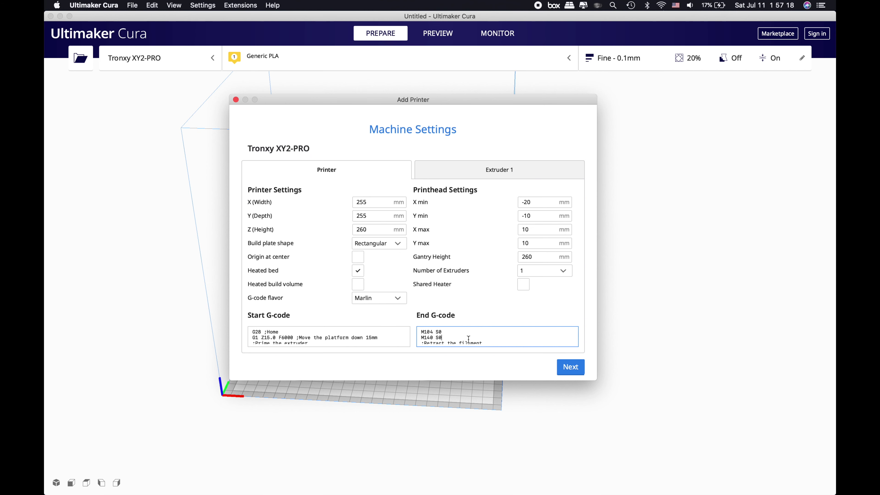
Step: Set the printhead X min, Y min, X max and Y max values to 0
scroll(469, 339, "down", 3)
scroll(469, 339, "up", 3)
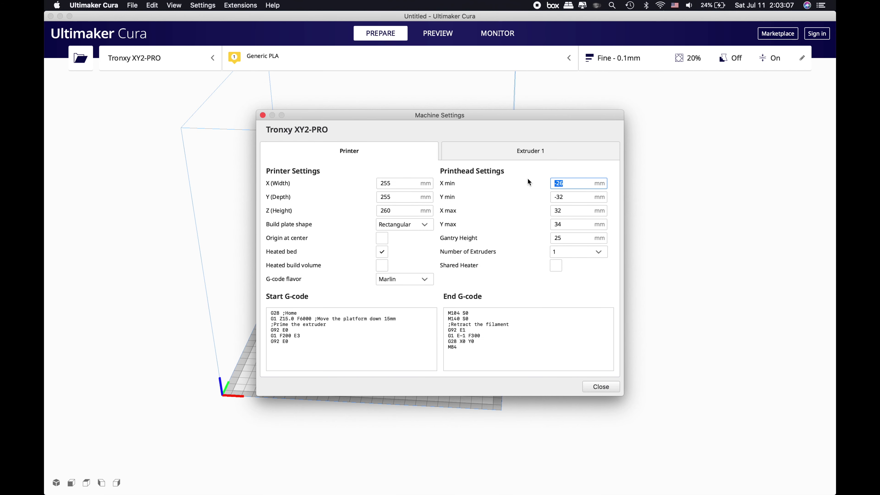
type("0")
key("Tab")
type("0")
key("Tab")
type("0")
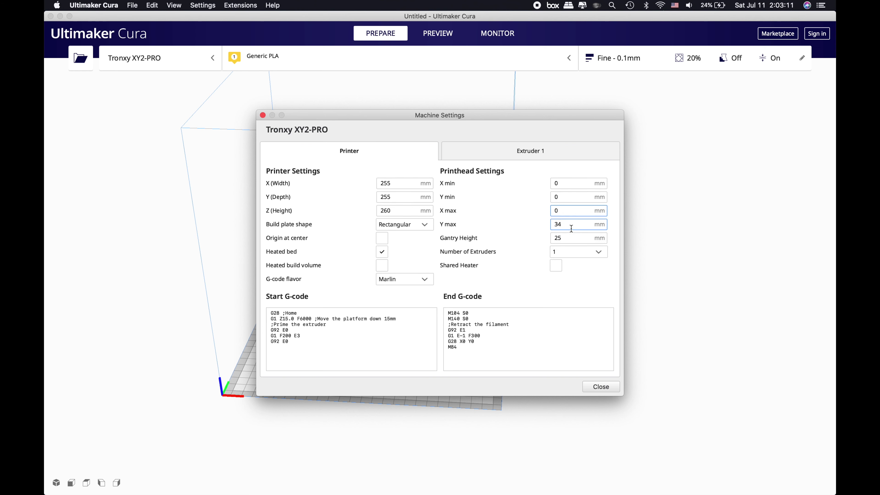
left_click(572, 226)
key("BackSpace")
key("BackSpace")
type("0")
key("Tab")
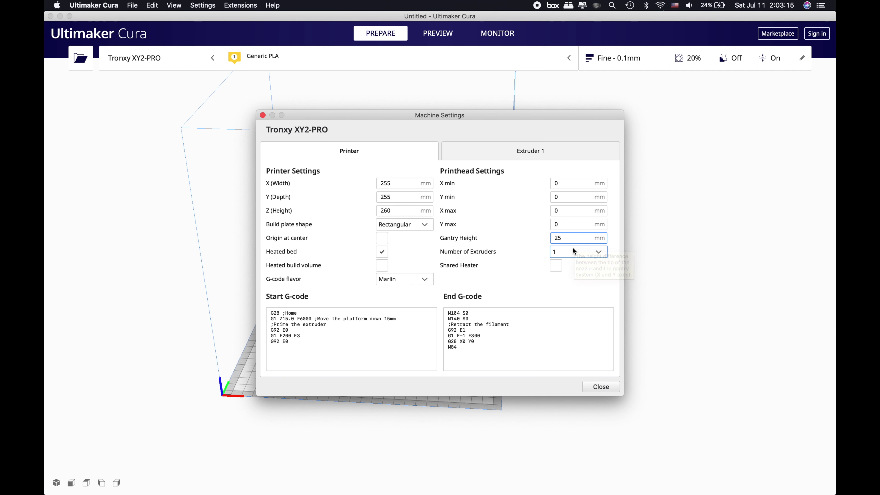
Step: Set the gantry height to 0 mm and keep the number of extruders at 1
left_click(563, 242)
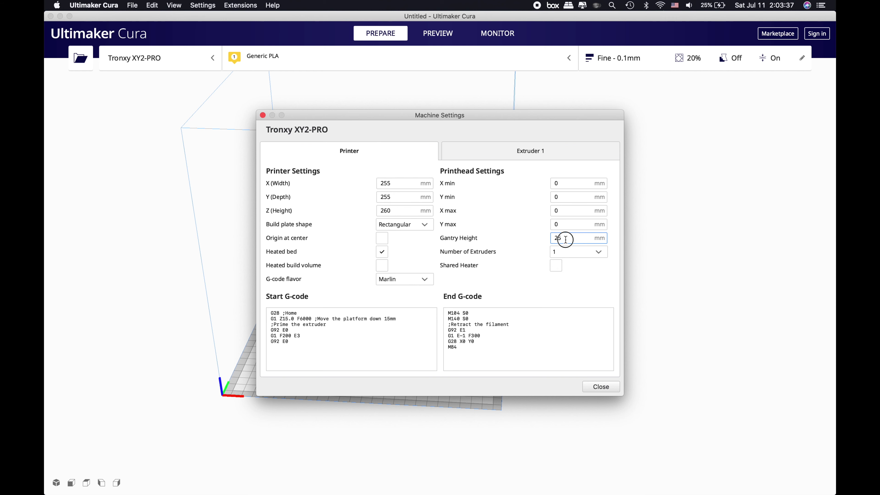
double_click(564, 238)
type("0")
left_click(561, 253)
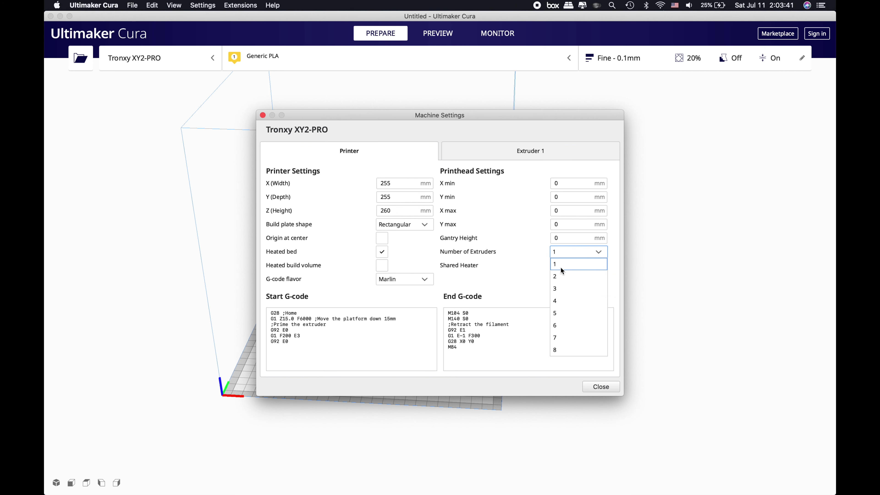
left_click(559, 265)
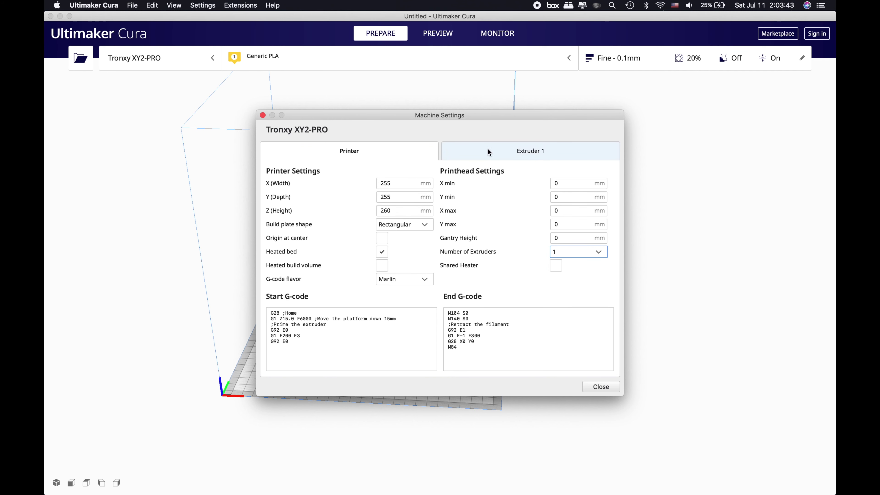
Step: On the Extruder 1 tab, change the compatible material diameter from 2.85 to 1.75 mm
left_click(493, 155)
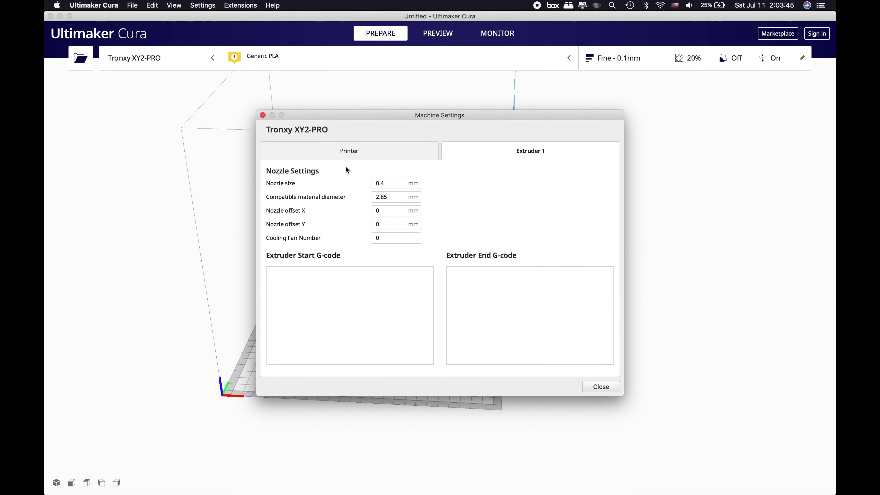
left_click(389, 196)
key("BackSpace")
key("BackSpace")
key("BackSpace")
key("BackSpace")
type("1.7")
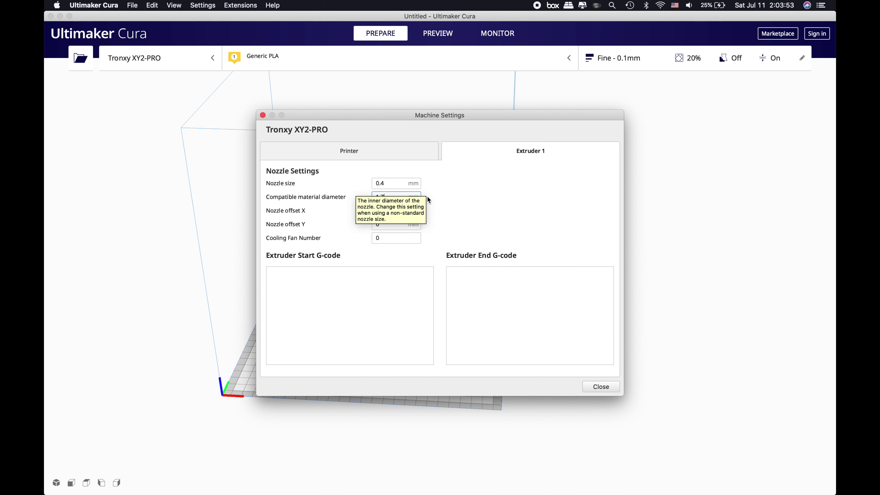
type("5")
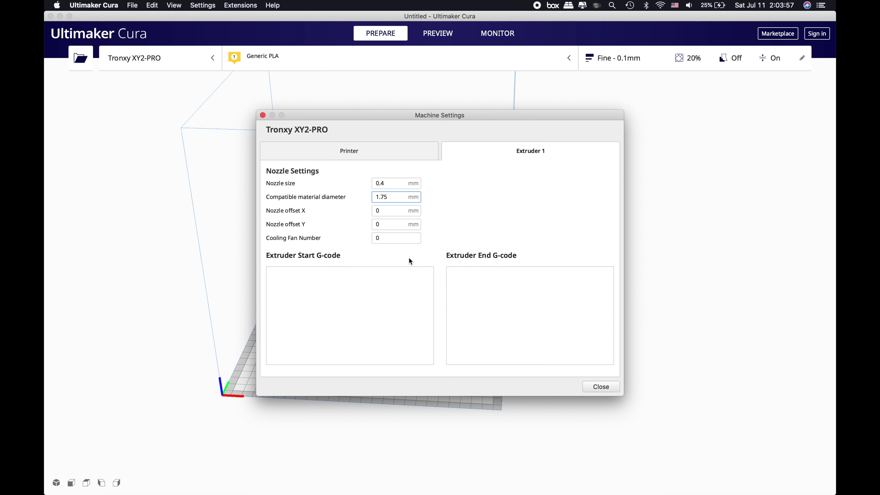
Step: Set the cooling fan number to 1 and close Machine Settings
left_click(398, 239)
type("11")
key("BackSpace")
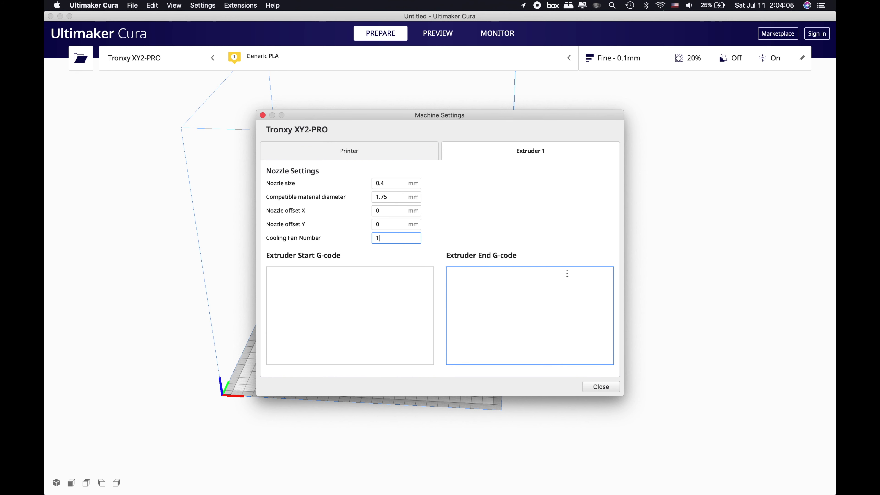
left_click(594, 388)
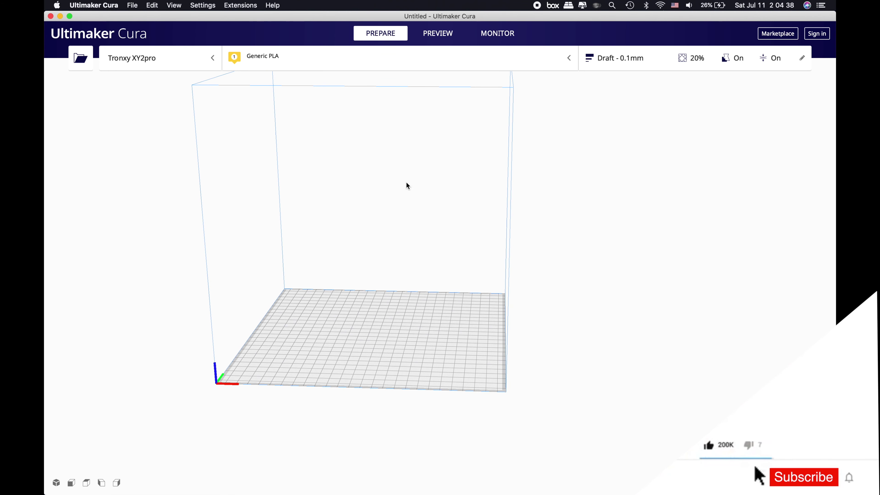
Step: Reposition the view of the empty build plate and show the File > Open Recent list
left_click(386, 164)
right_click_drag(379, 239, 373, 257)
middle_click_drag(376, 265, 562, 320)
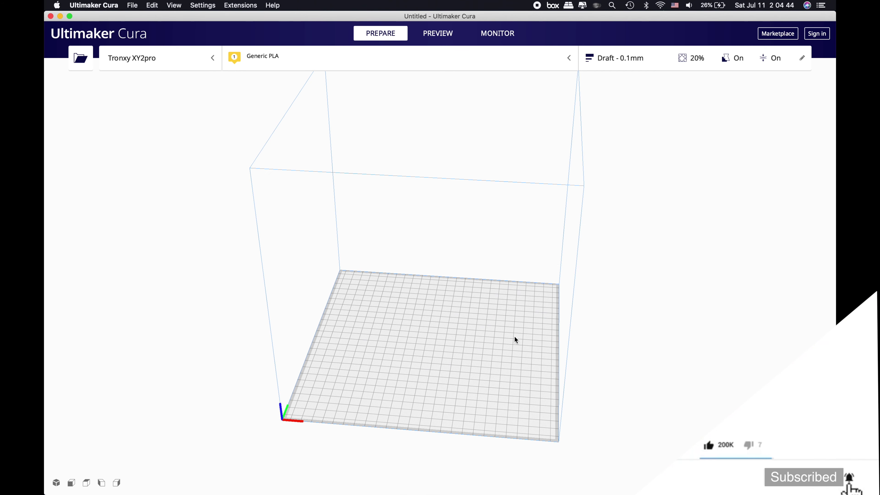
mouse_move(503, 317)
right_mouse_down()
mouse_move(502, 265)
mouse_move(508, 333)
right_mouse_up()
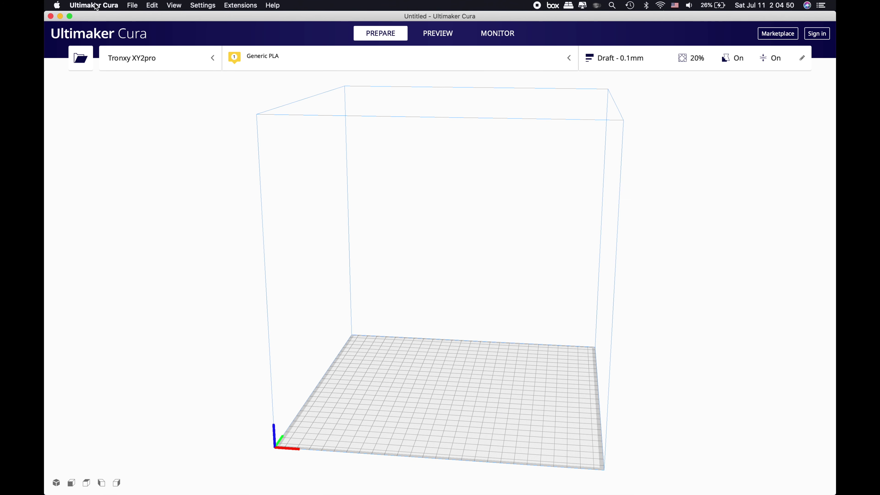
left_click(132, 5)
mouse_move(148, 35)
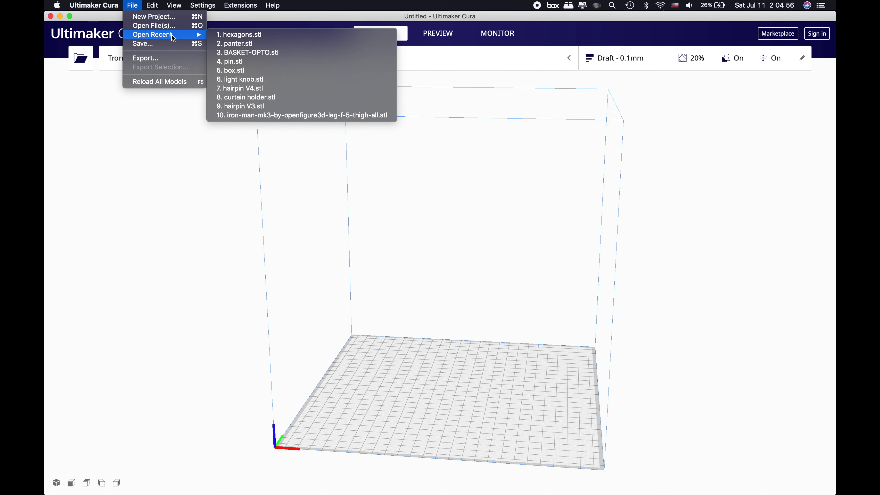
Step: Load hexagons.stl from the recent files and inspect it from several angles
left_click(238, 36)
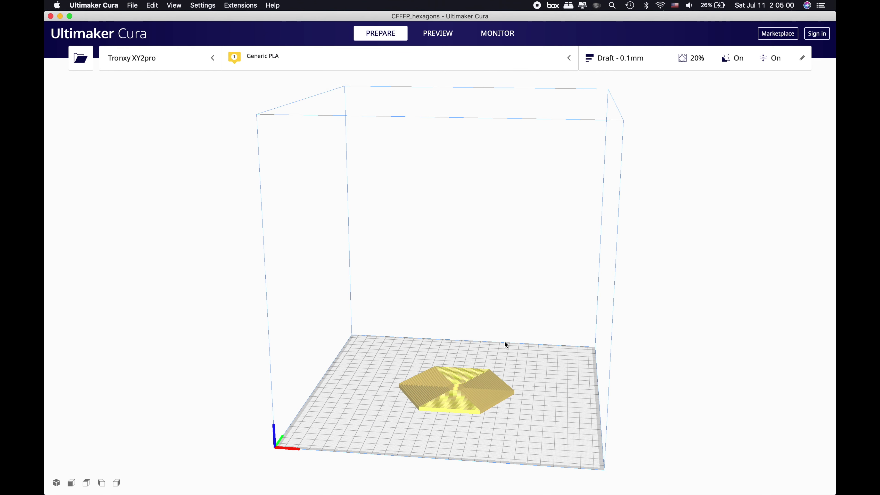
scroll(485, 371, "up", 5)
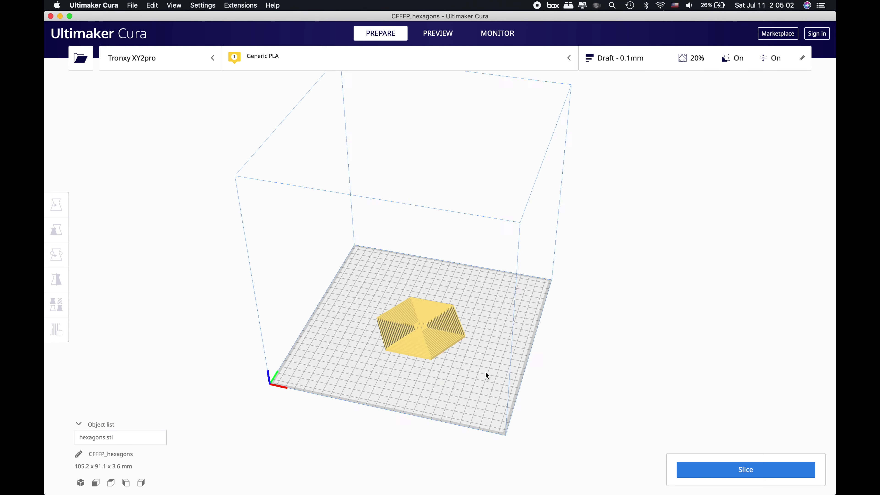
middle_click_drag(548, 426, 495, 256)
right_click_drag(496, 256, 490, 312)
scroll(490, 312, "up", 6)
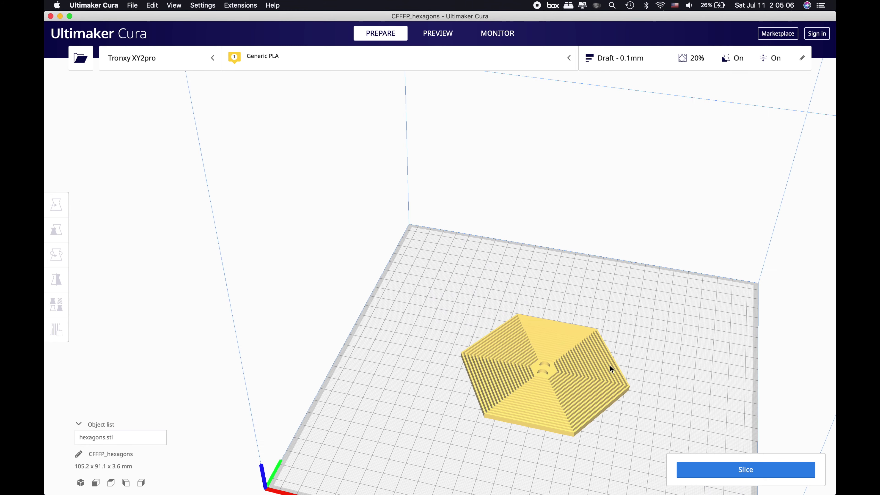
scroll(595, 445, "down", 5)
right_click_drag(461, 313, 432, 276)
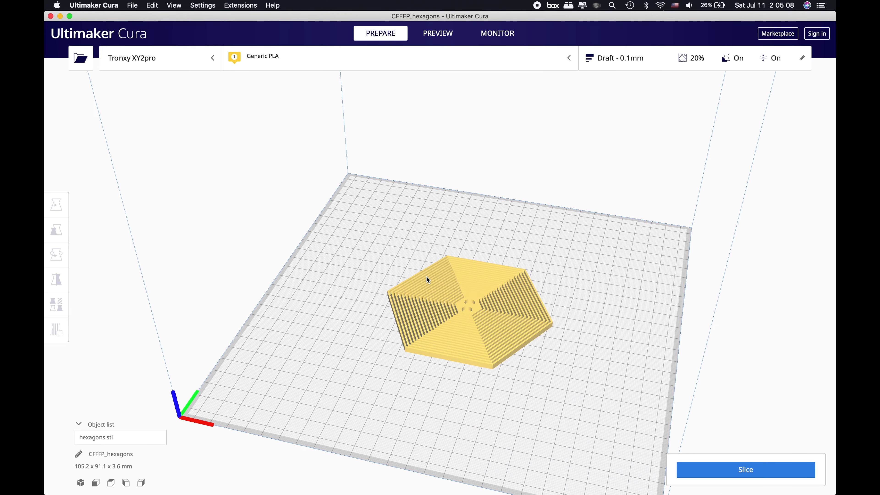
scroll(560, 296, "up", 4)
right_click_drag(560, 296, 566, 325)
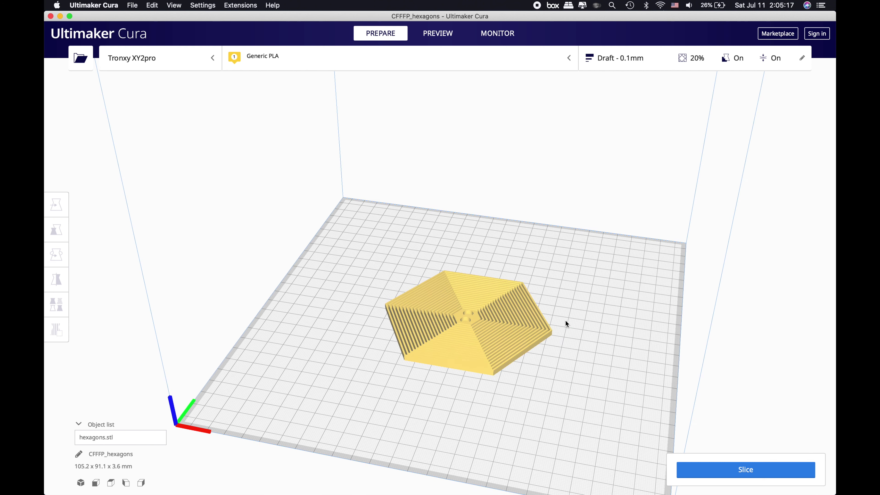
Step: Open the Custom print settings and raise Printing Temperature from 200 to 204 °C
left_click(668, 59)
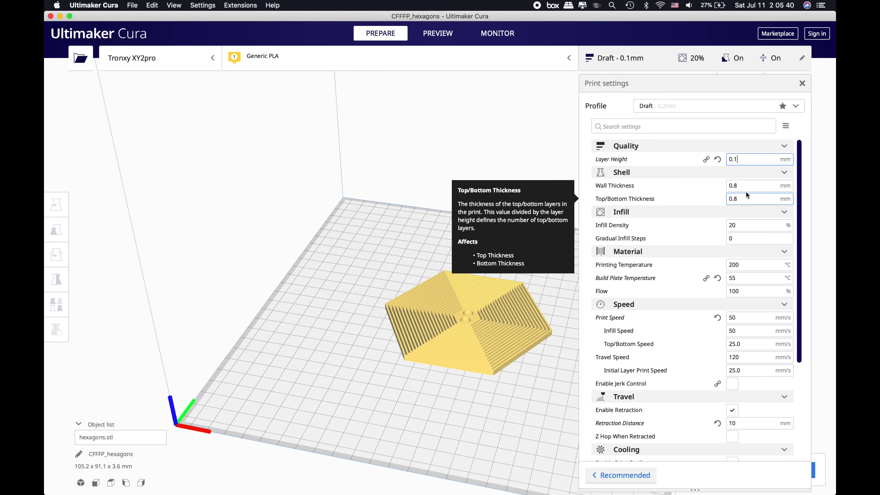
mouse_move(746, 197)
scroll(746, 197, "down", 2)
left_click(746, 201)
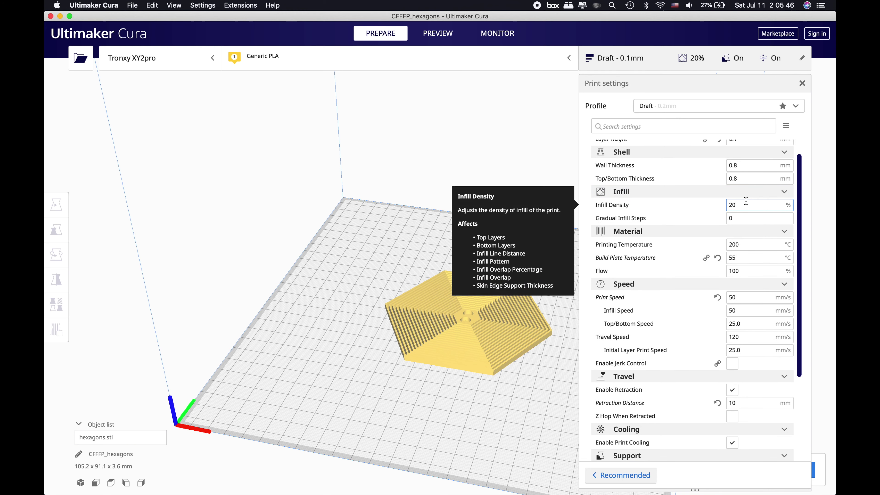
scroll(746, 201, "down", 1)
scroll(746, 202, "down", 1)
scroll(746, 201, "down", 1)
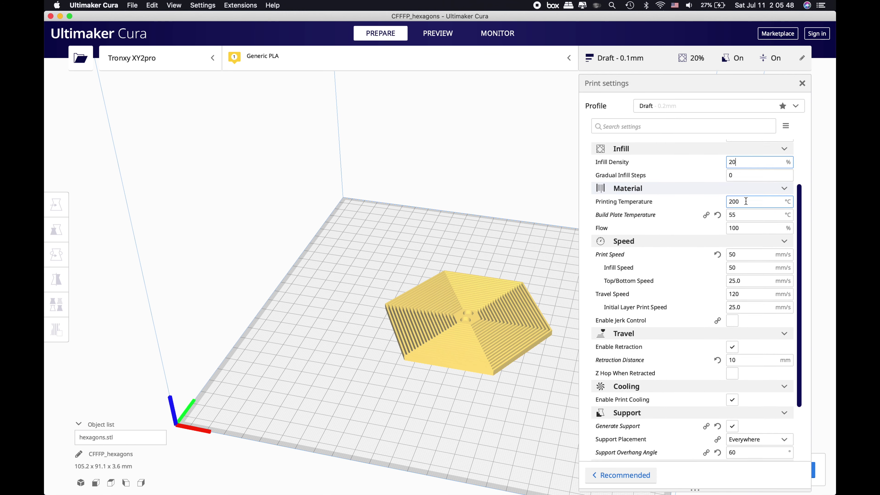
mouse_move(746, 201)
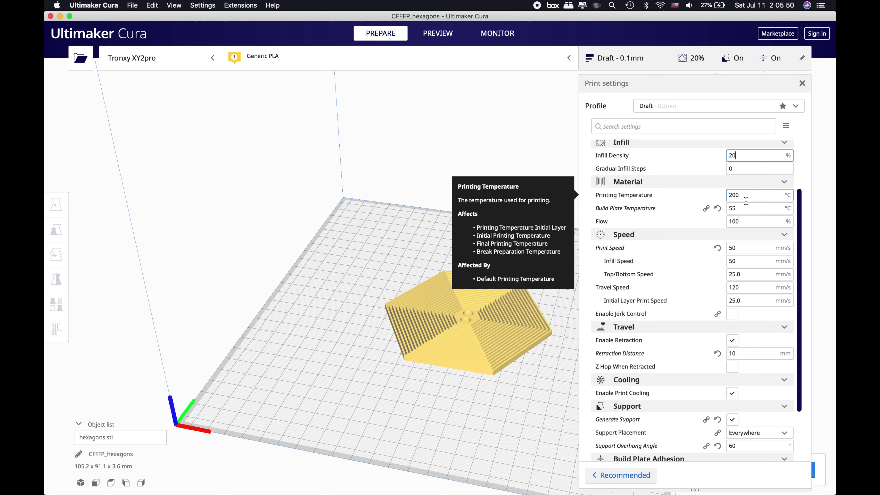
scroll(746, 201, "down", 1)
left_click(741, 181)
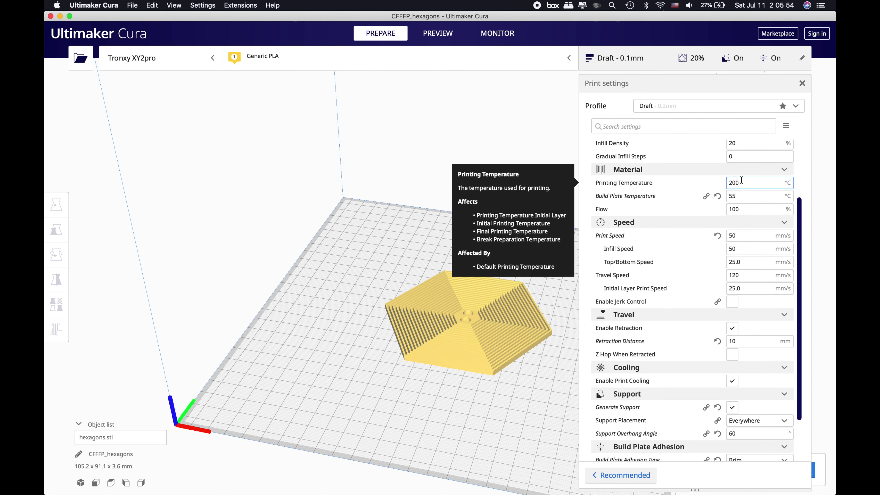
key("BackSpace")
type("4")
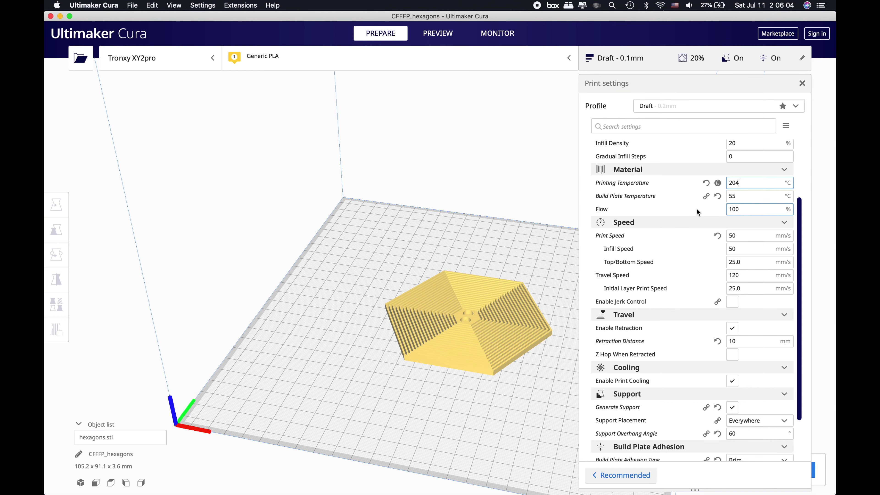
Step: Review print speed 50 mm/s, travel speed 120 mm/s and the 10 mm retraction distance
scroll(749, 213, "down", 3)
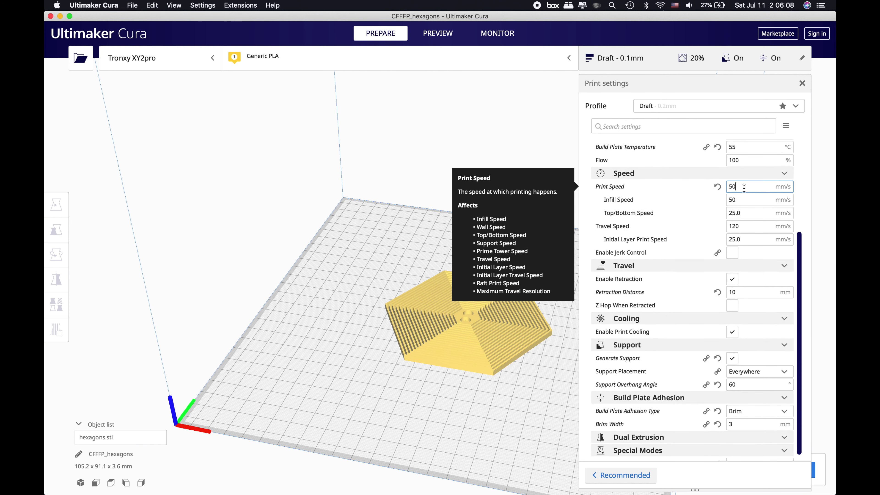
left_click(744, 188)
left_click_drag(750, 188, 721, 188)
left_click(748, 226)
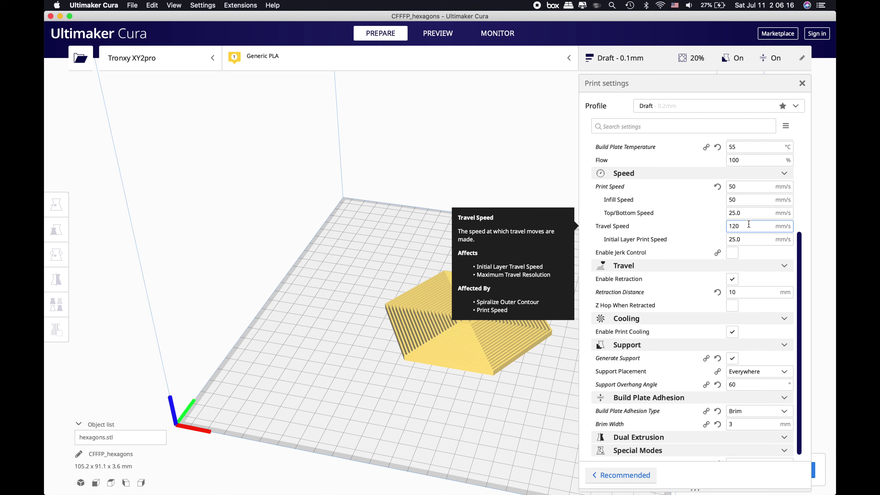
left_click_drag(749, 224, 719, 226)
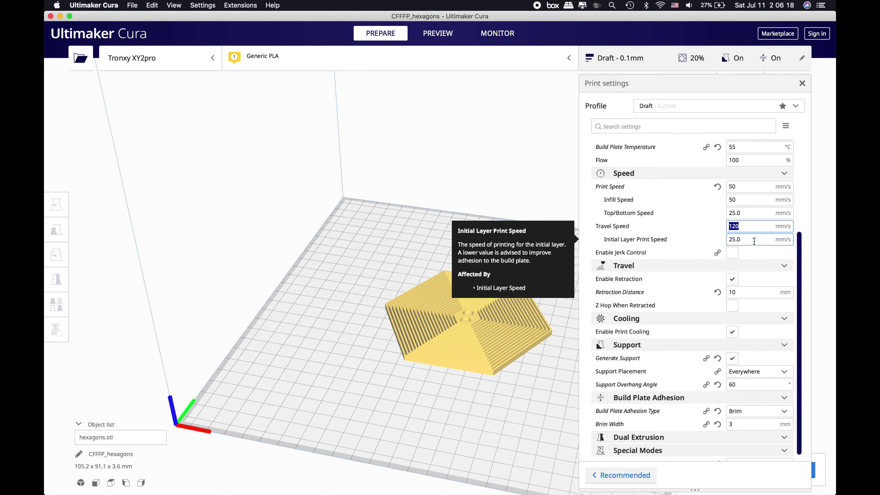
scroll(727, 267, "down", 1)
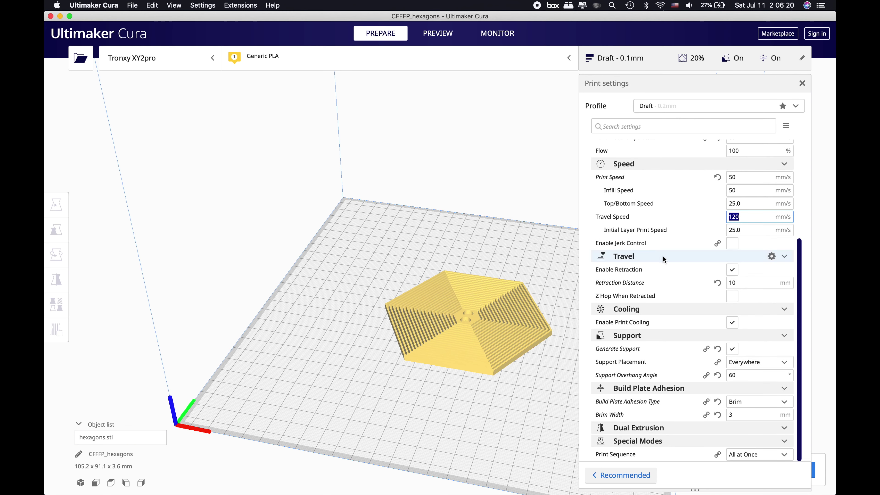
mouse_move(635, 274)
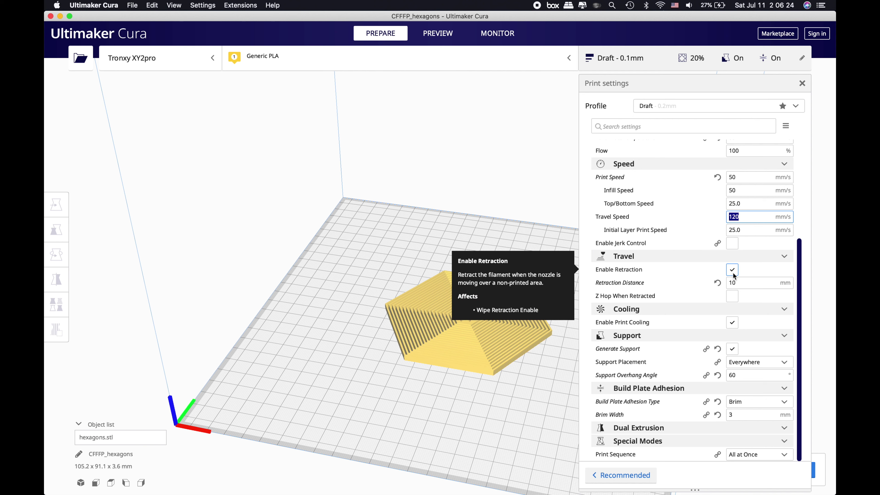
left_click(760, 282)
mouse_move(761, 281)
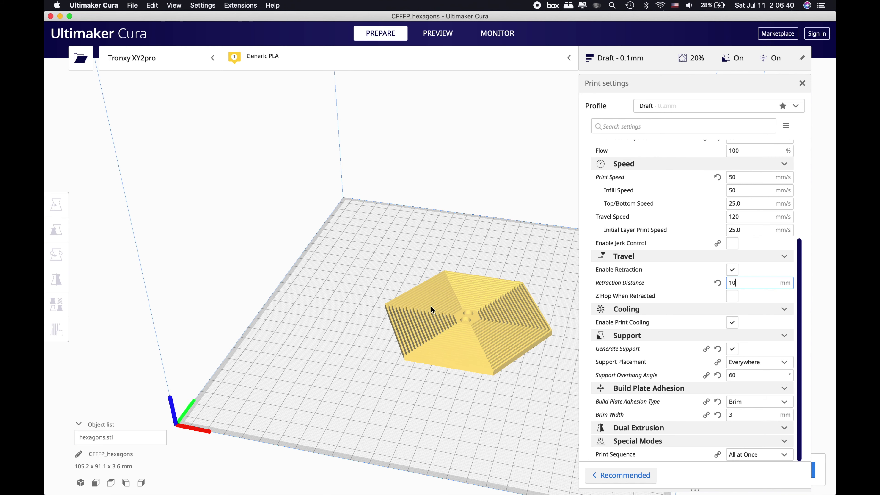
Step: Turn off support generation and set build plate adhesion to Brim
left_click(732, 349)
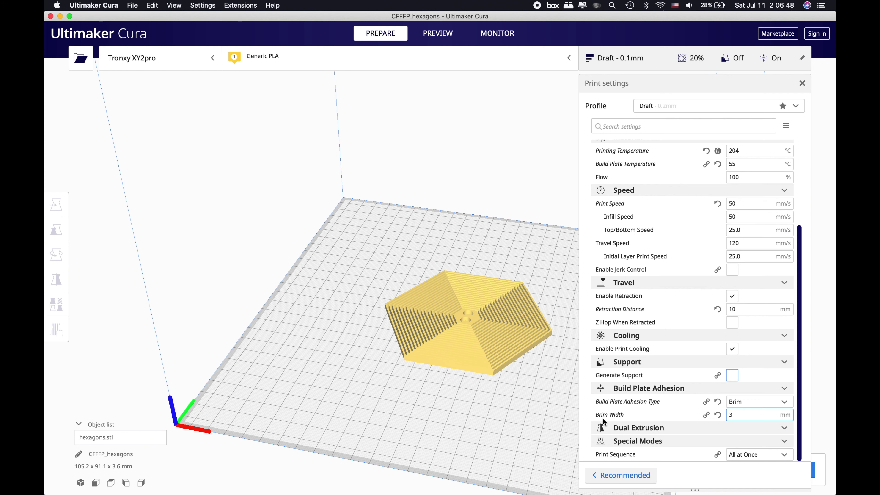
left_click(746, 401)
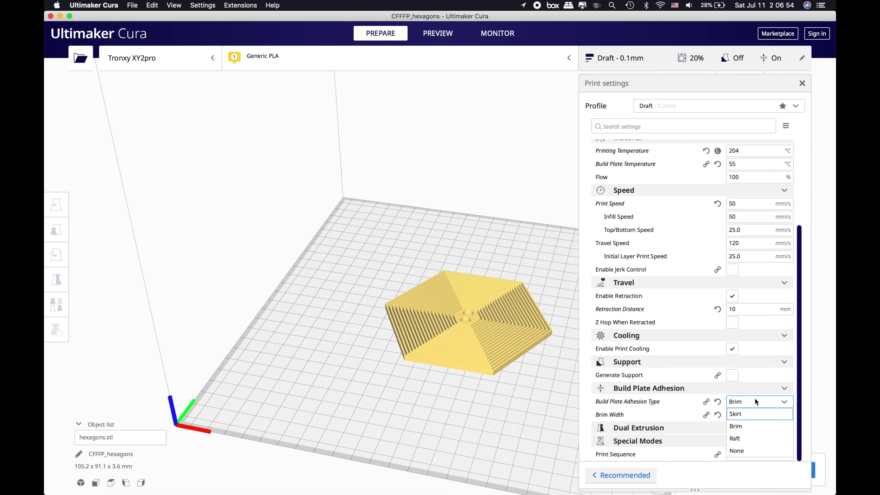
left_click(754, 399)
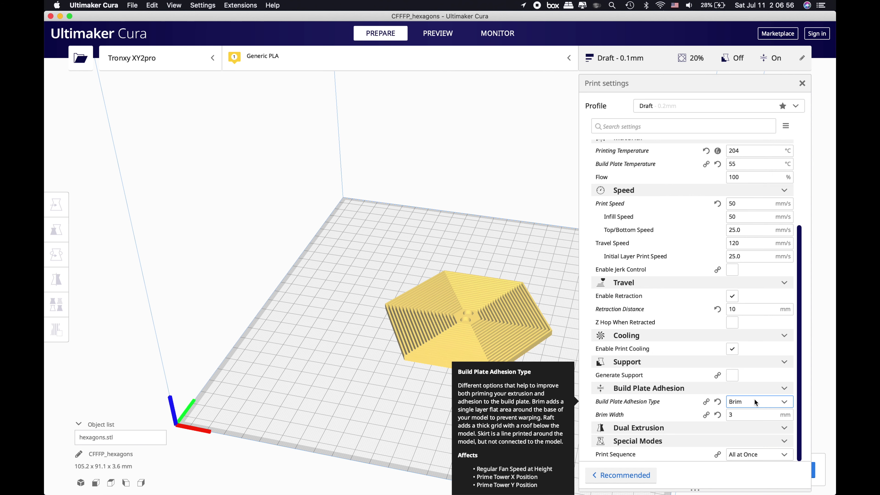
left_click(754, 398)
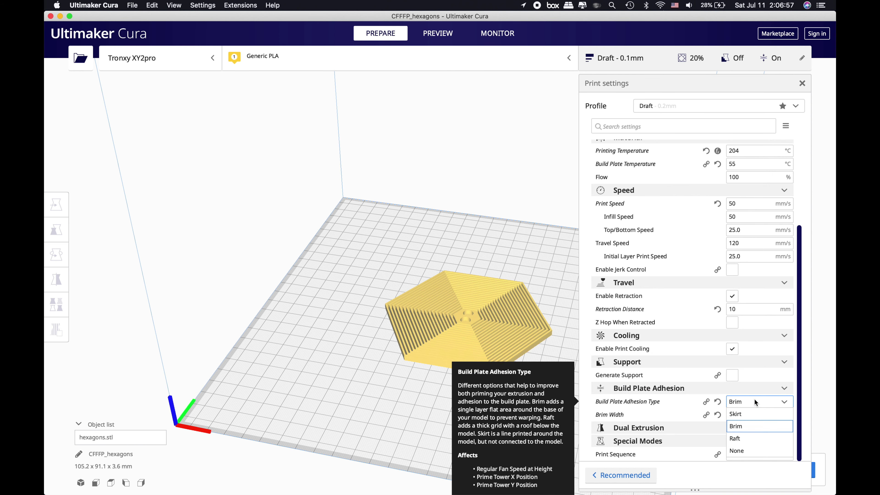
left_click(740, 449)
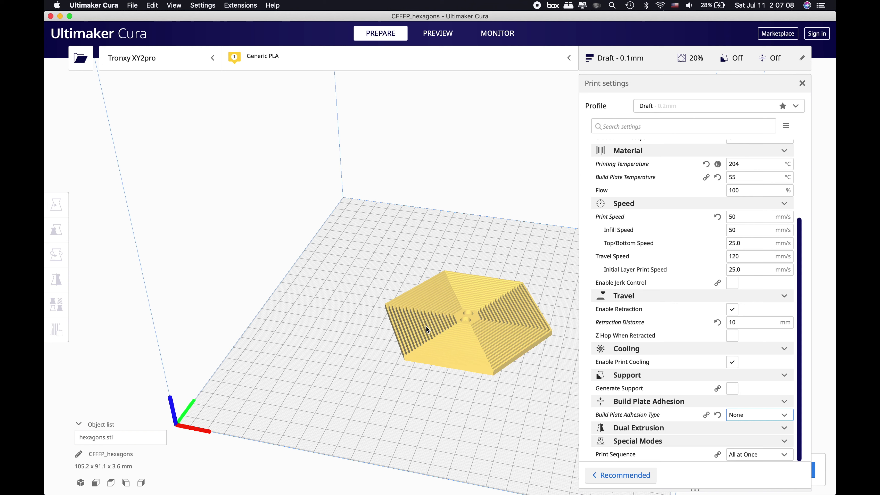
left_click(756, 414)
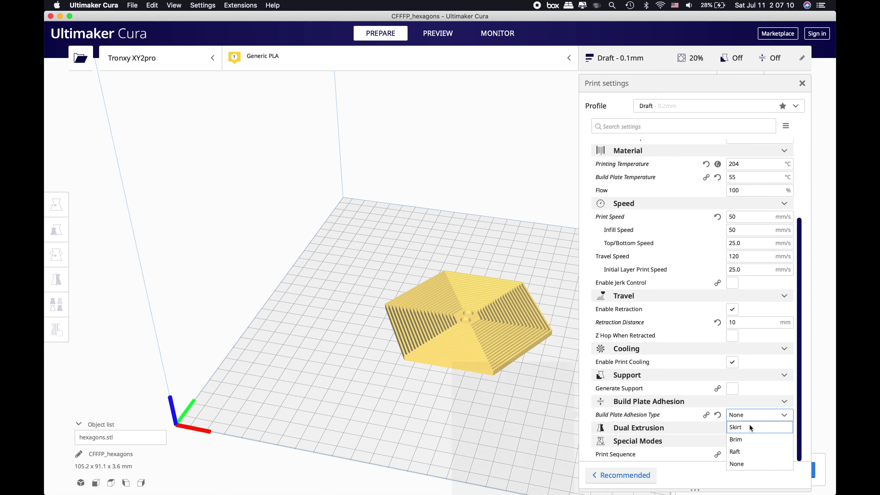
left_click(744, 439)
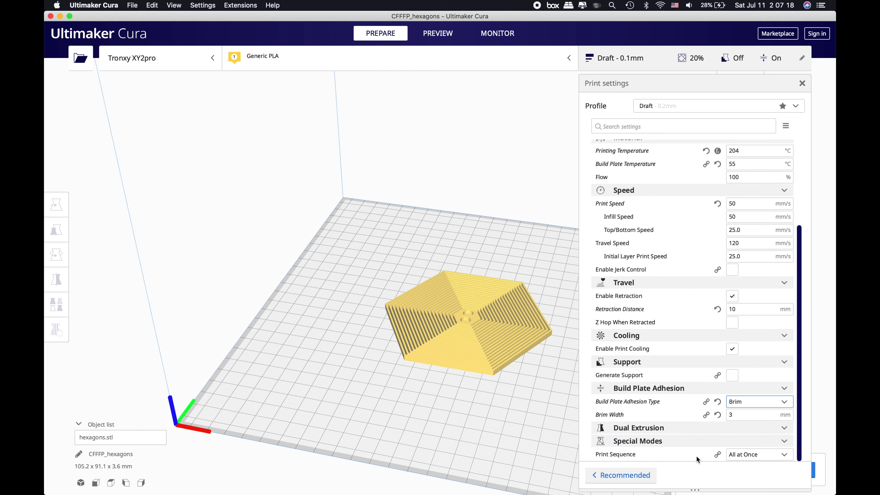
Step: Keep print sequence as All at Once and close the print settings panel
left_click(758, 455)
left_click(759, 454)
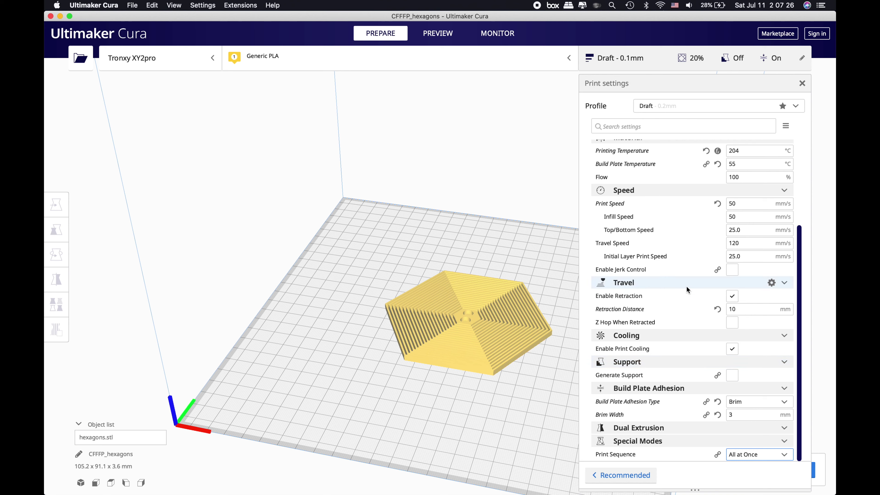
scroll(686, 285, "up", 5)
mouse_move(686, 286)
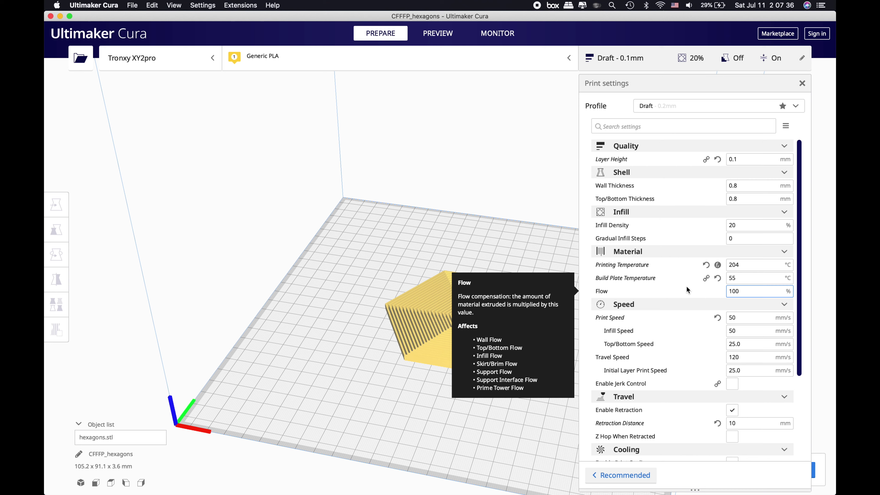
left_click(658, 57)
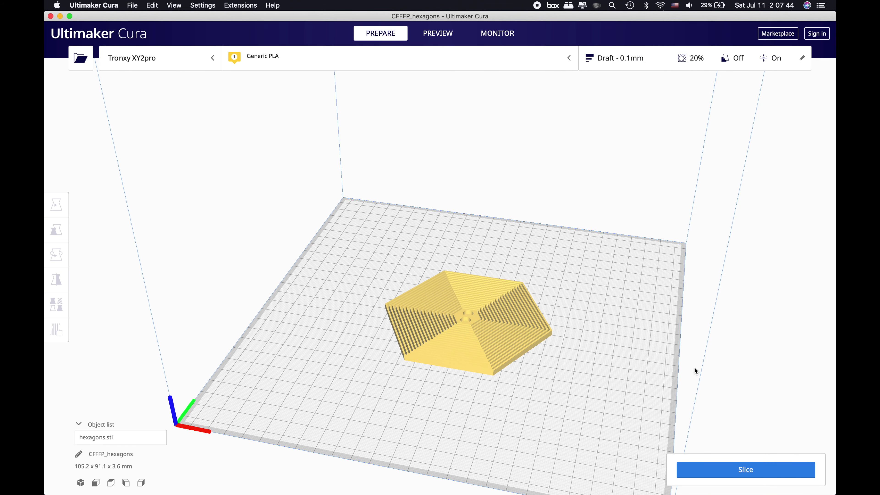
Step: Slice the hexagons model, getting an estimate of 4 h 36 min and 18 g / 6.03 m of filament
left_click(729, 474)
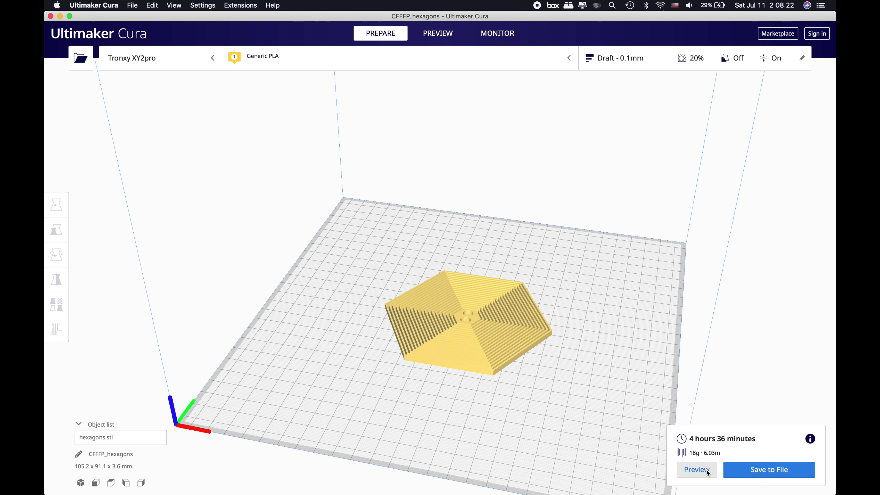
Step: Switch to the layer preview and zoom and pan so the hexagons model is centred
left_click(696, 470)
scroll(503, 345, "up", 5)
scroll(603, 377, "down", 5)
scroll(441, 173, "up", 3)
scroll(515, 266, "up", 6)
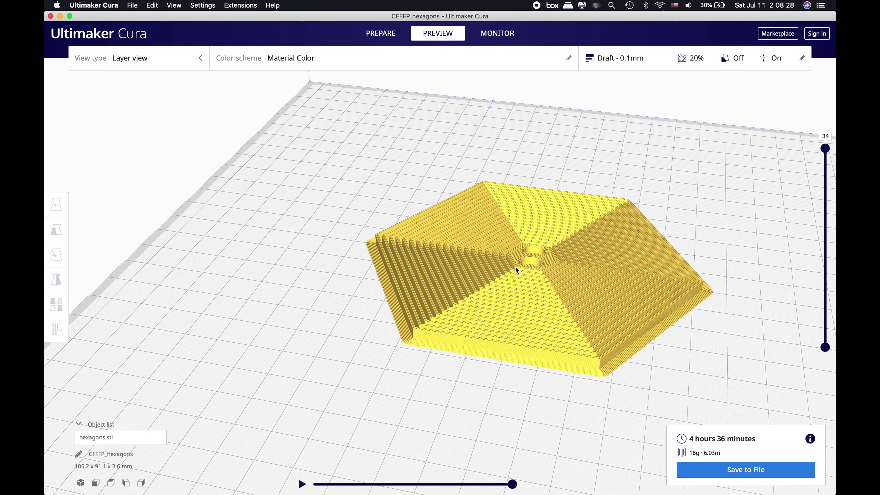
scroll(600, 297, "down", 2)
middle_click_drag(601, 294, 471, 256)
scroll(471, 256, "up", 4)
scroll(560, 299, "down", 4)
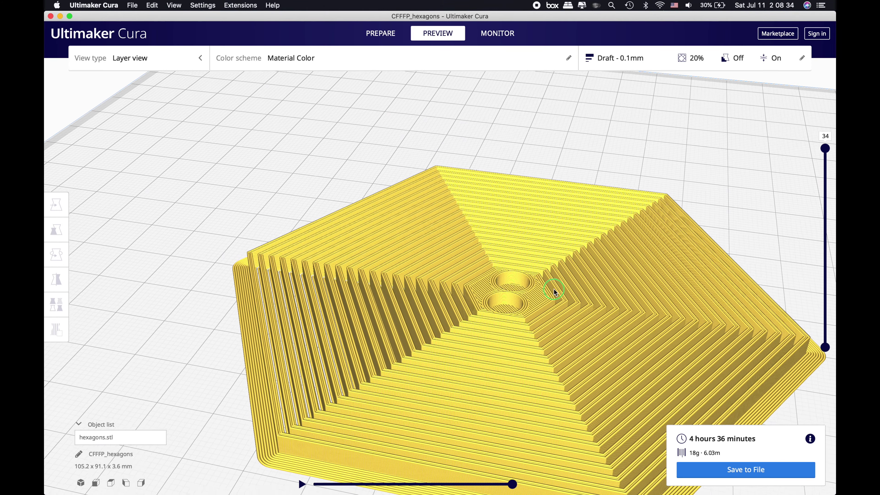
scroll(520, 246, "up", 4)
scroll(508, 267, "up", 1)
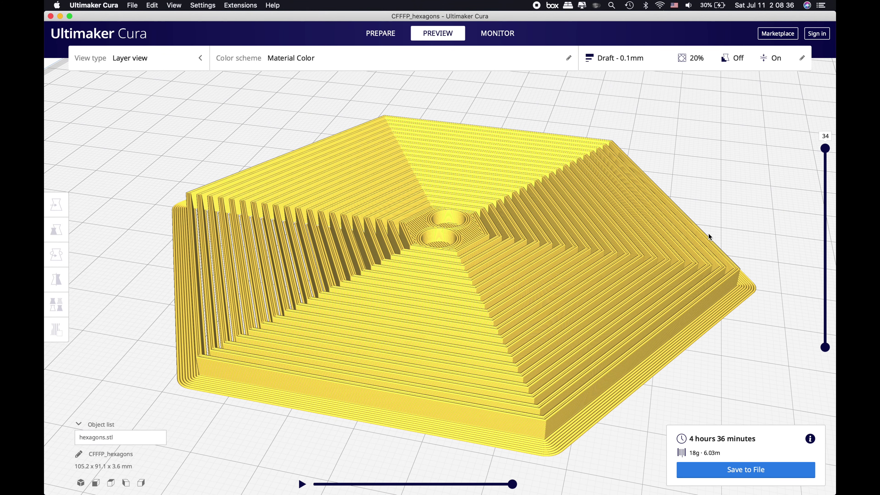
Step: Show layers up to 26, 22 and 30, simulating the top layer partly printed
left_click_drag(823, 157, 822, 234)
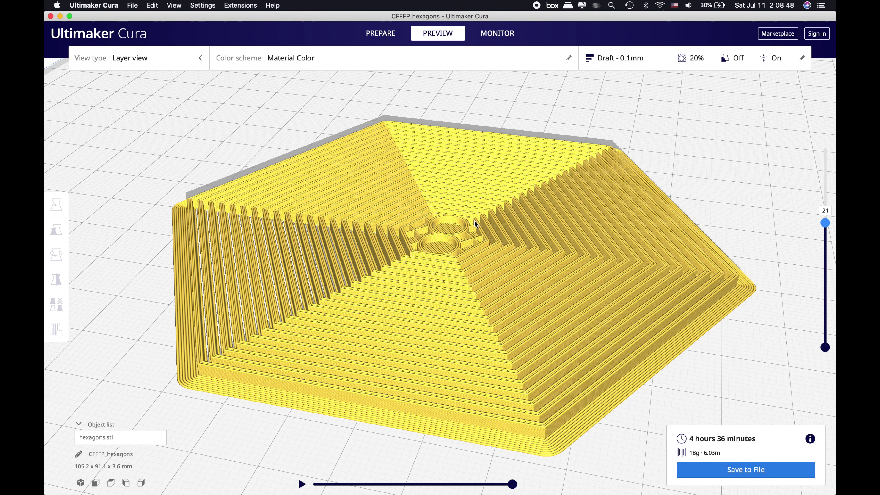
left_click(462, 240)
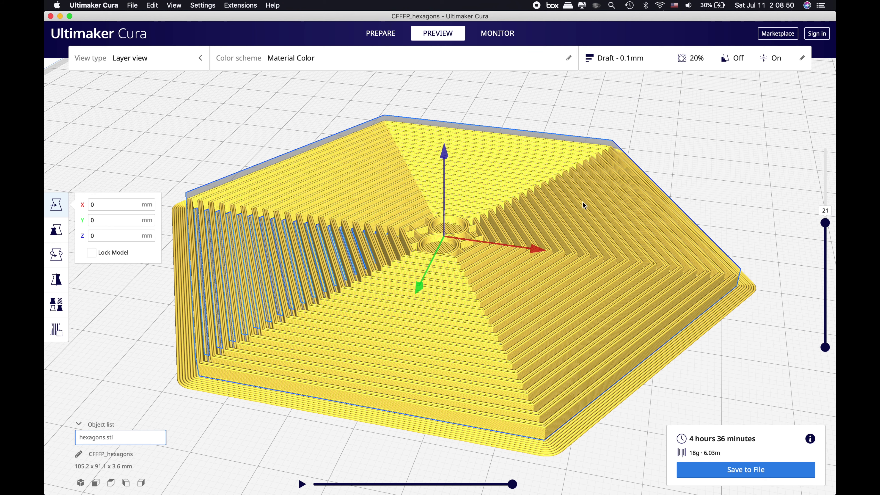
left_click(723, 128)
left_click_drag(826, 211, 817, 126)
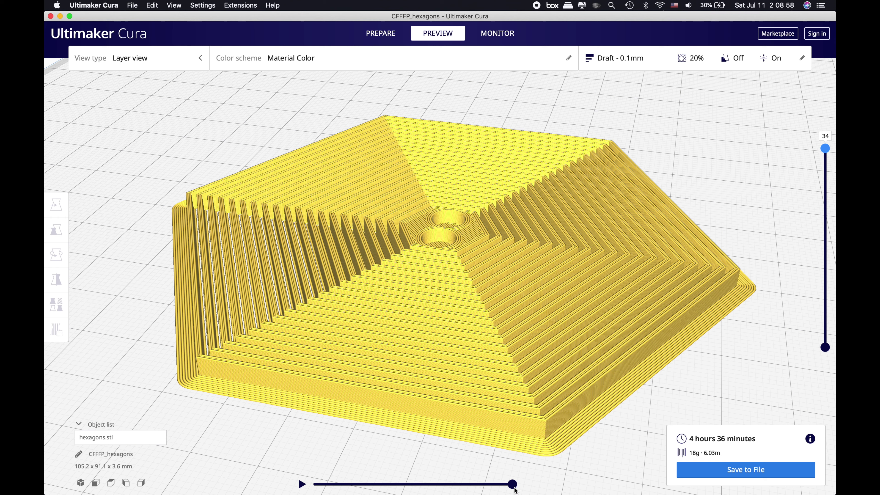
mouse_move(512, 485)
left_mouse_down()
mouse_move(309, 484)
mouse_move(511, 490)
left_mouse_up()
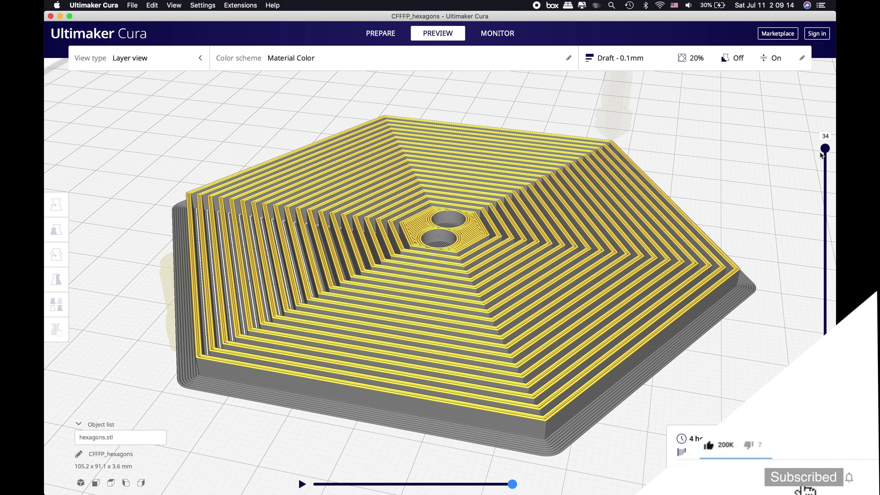
left_click_drag(825, 149, 826, 210)
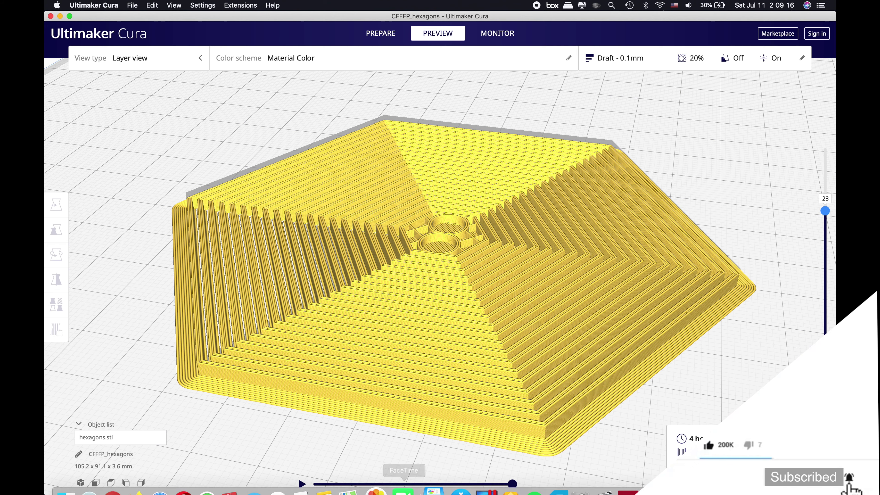
mouse_move(512, 484)
left_mouse_down()
mouse_move(348, 485)
mouse_move(527, 485)
left_mouse_up()
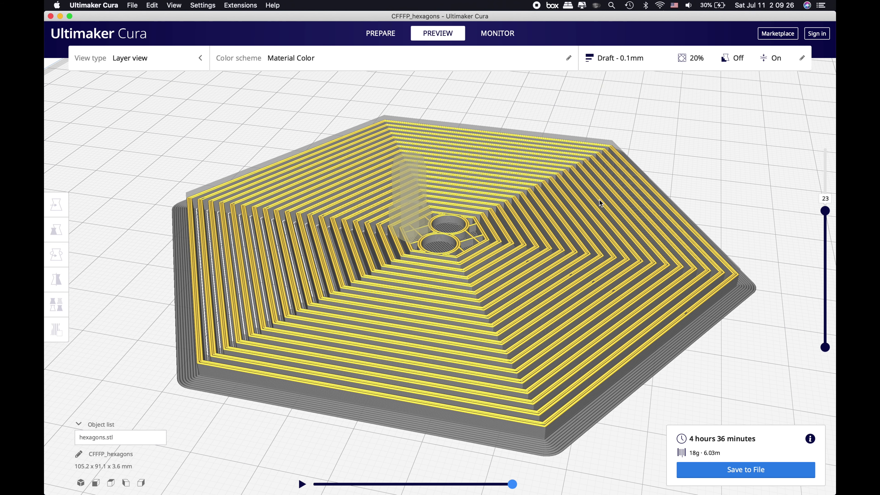
Step: Return to the Prepare view and orbit to see the build plate's back edge
left_click(384, 31)
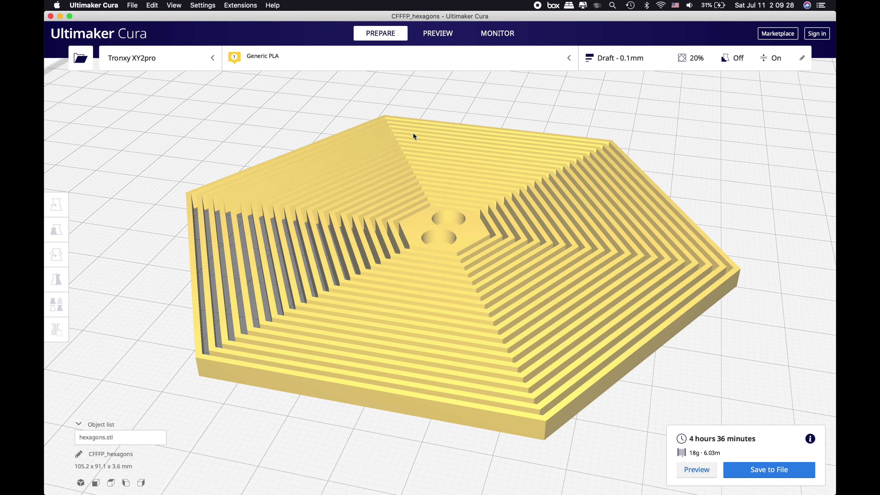
scroll(520, 225, "down", 10)
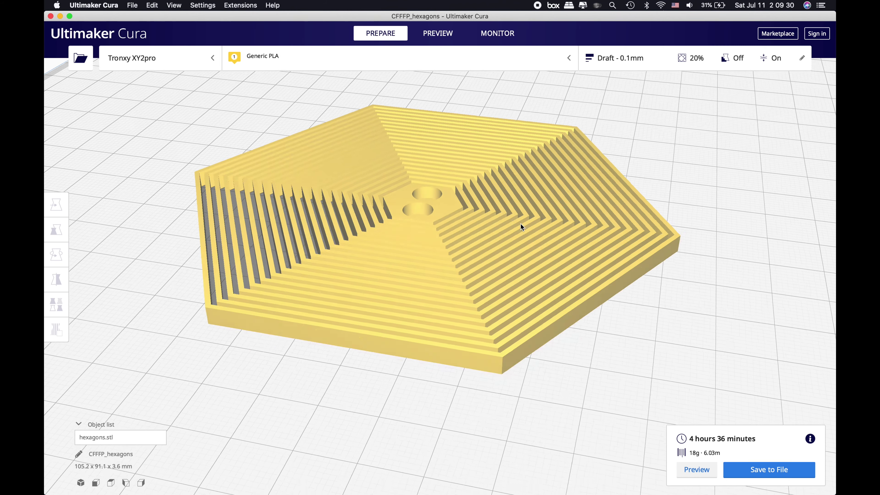
left_click(521, 224)
right_click_drag(522, 226, 531, 282)
scroll(445, 279, "down", 10)
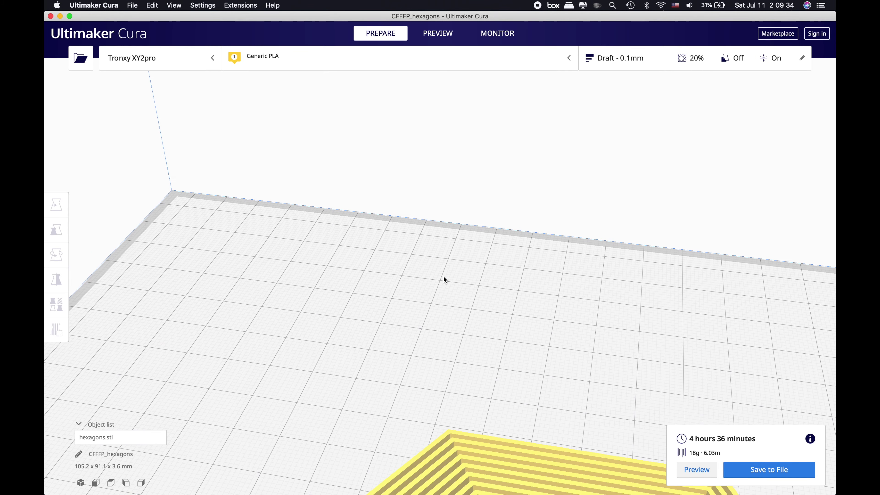
Step: Save the job as hexagons.gcode on the Desktop, removing the CFFFP_ name prefix
left_click(757, 469)
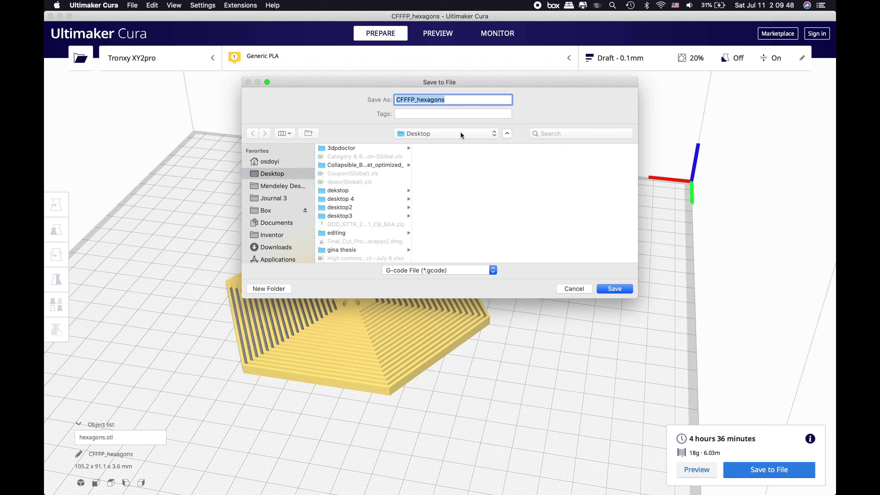
left_click(415, 99)
left_click_drag(416, 100, 365, 96)
key("BackSpace")
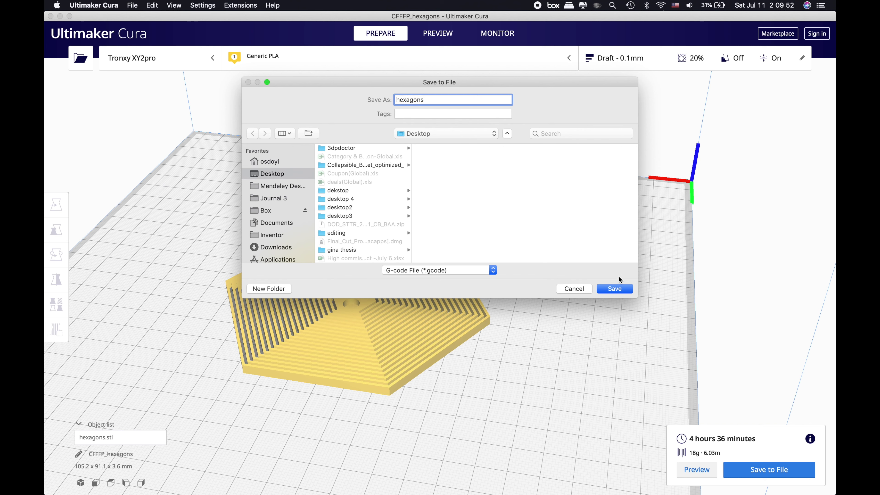
left_click(614, 288)
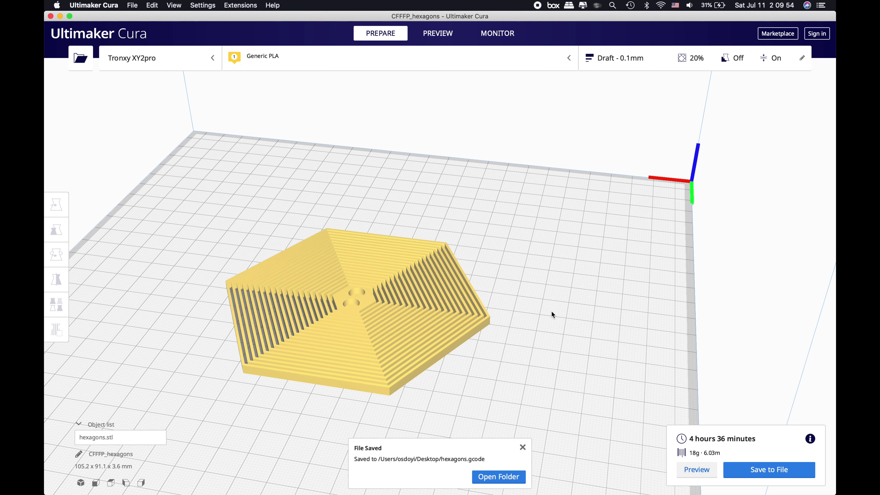